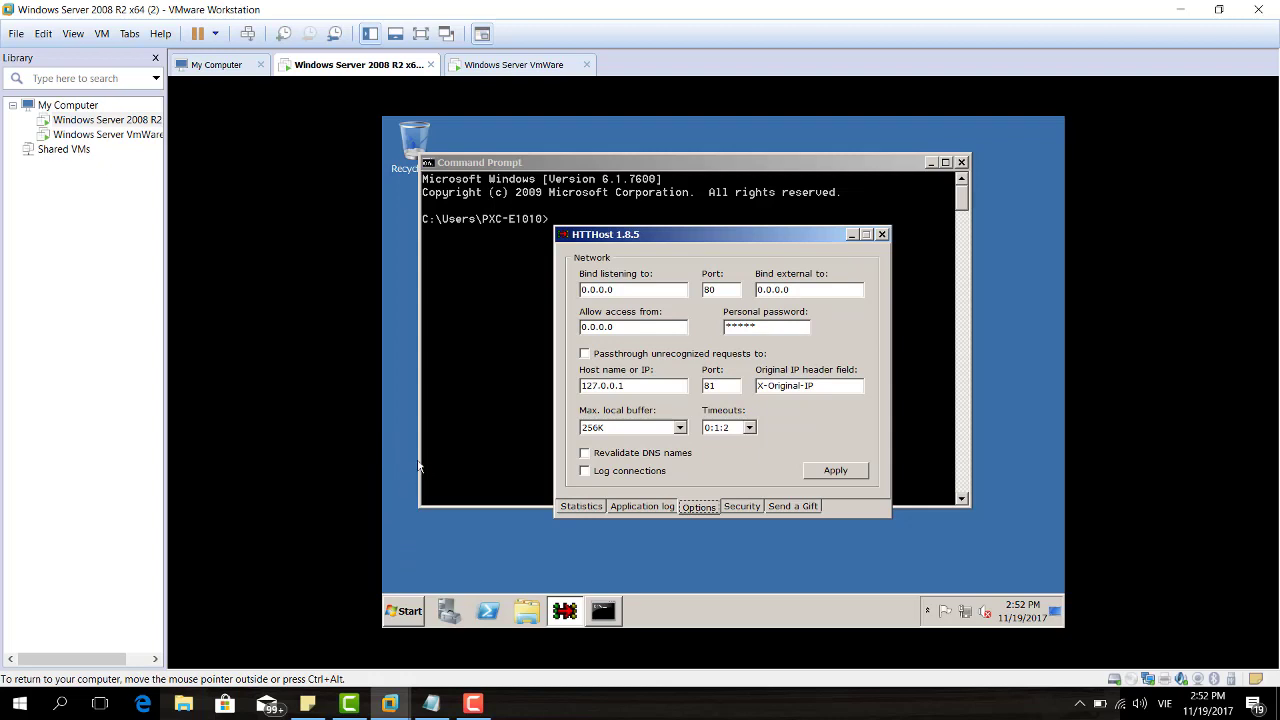
# Enable Revalidate DNS names and Log connections in the HTTHost network options and apply the settings.
pyautogui.click(432, 322)
pyautogui.click(580, 515)
pyautogui.press('Tab')
pyautogui.press('BackSpace')
pyautogui.click(586, 453)
pyautogui.click(586, 471)
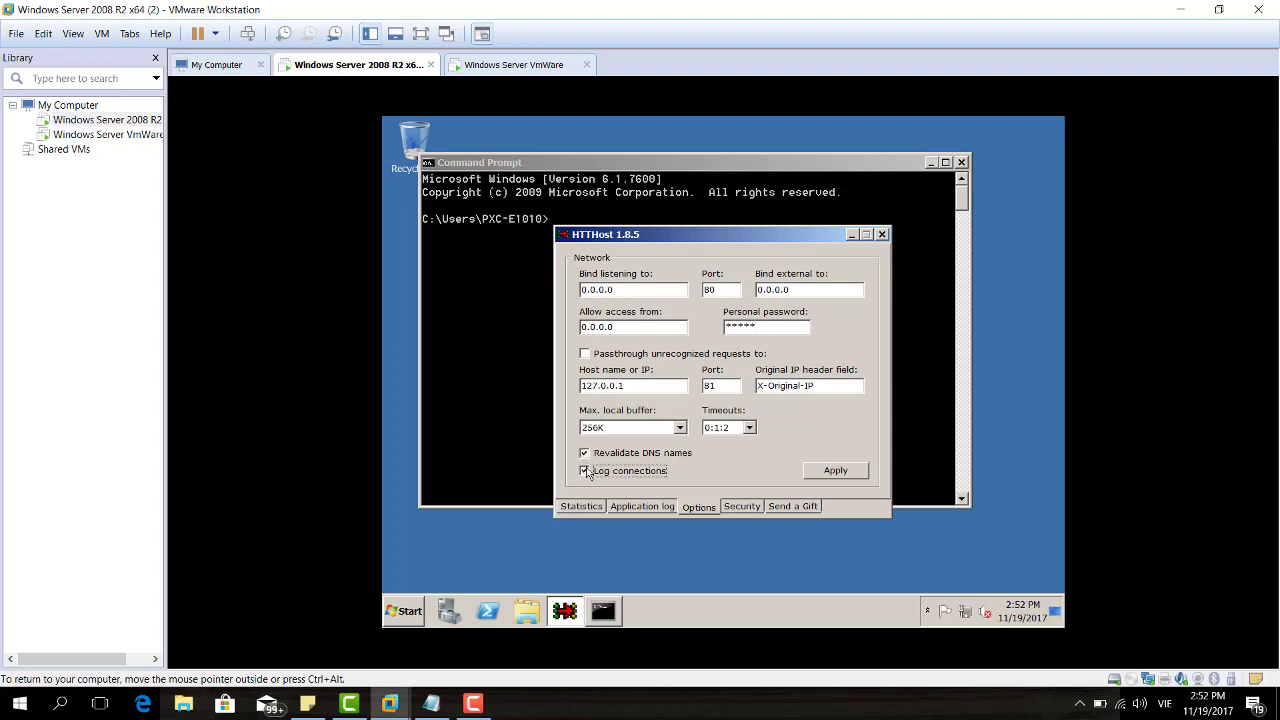
pyautogui.click(654, 507)
pyautogui.click(699, 507)
pyautogui.click(586, 453)
pyautogui.click(586, 470)
pyautogui.click(832, 470)
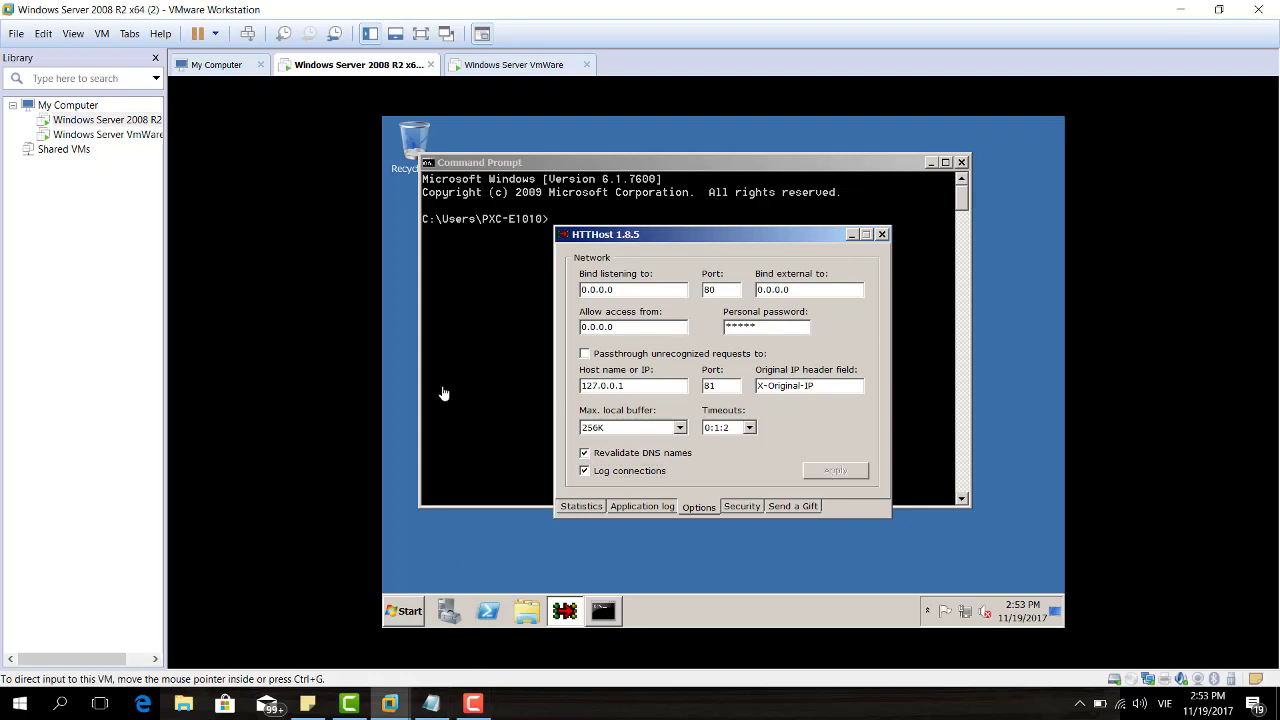
# Run ipconfig in the Command Prompt of the Windows Server 2008 R2 x64 (2) virtual machine.
pyautogui.click(510, 65)
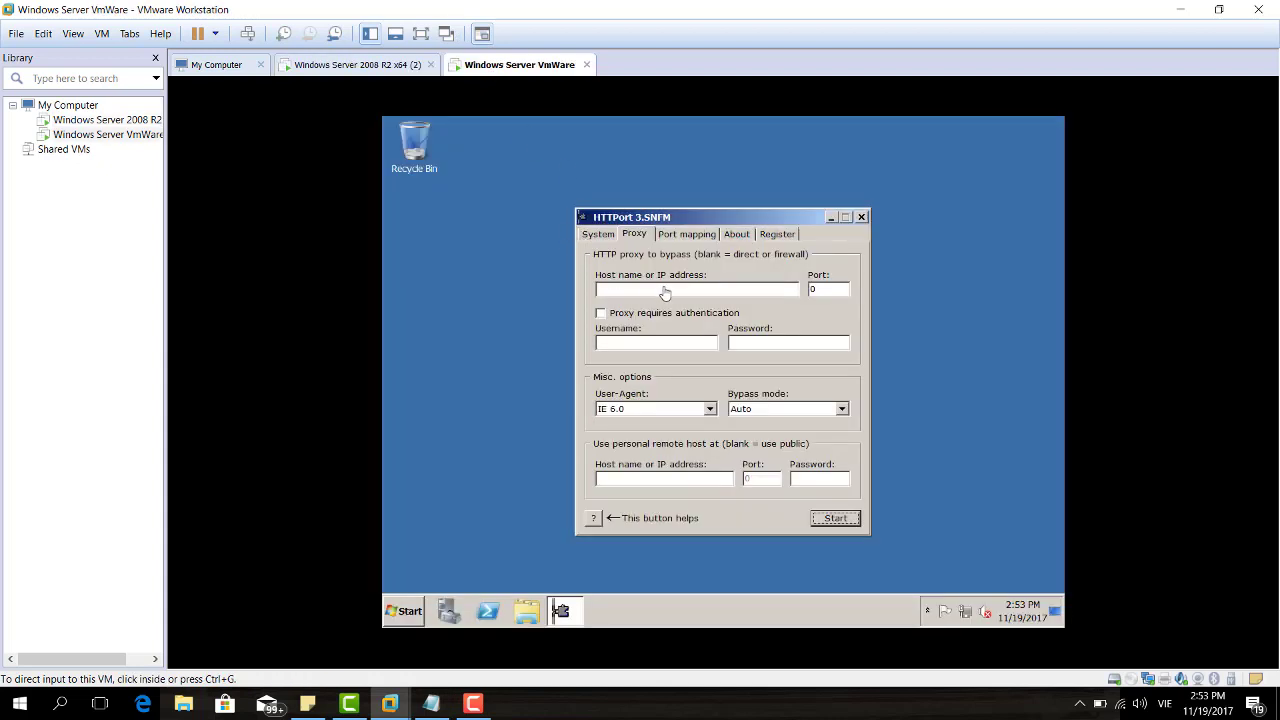
pyautogui.click(385, 66)
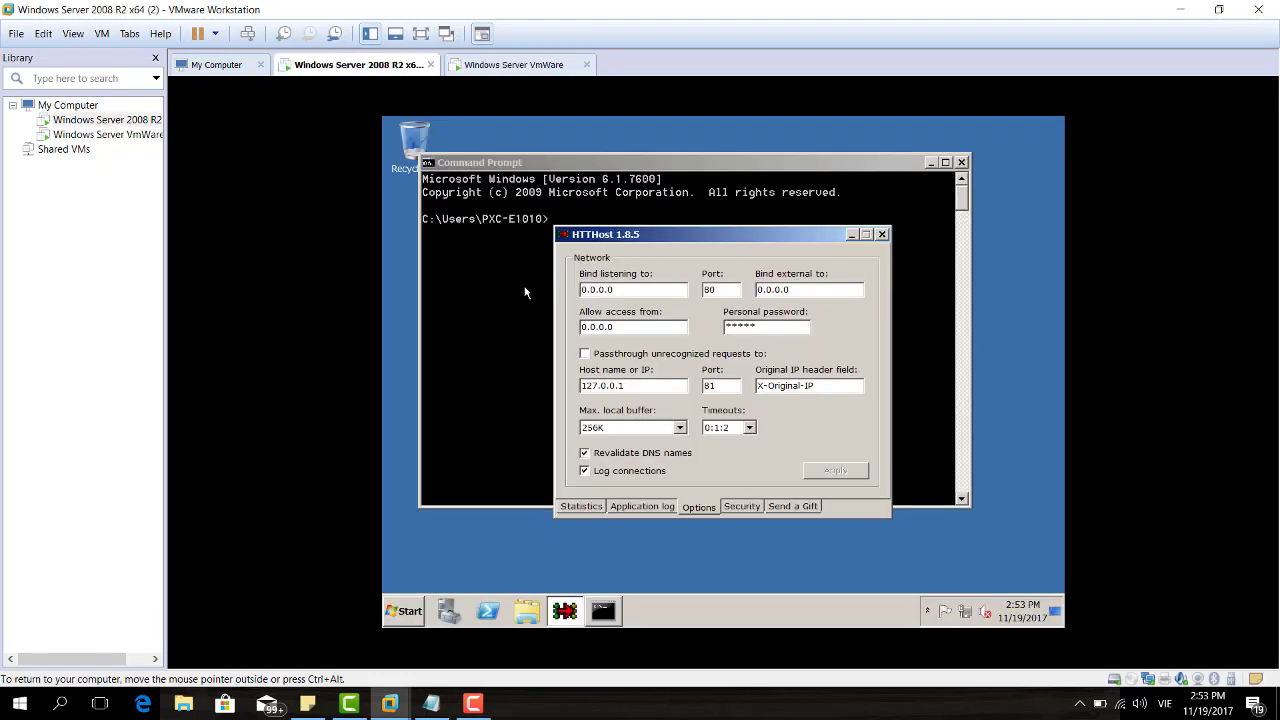
pyautogui.click(564, 210)
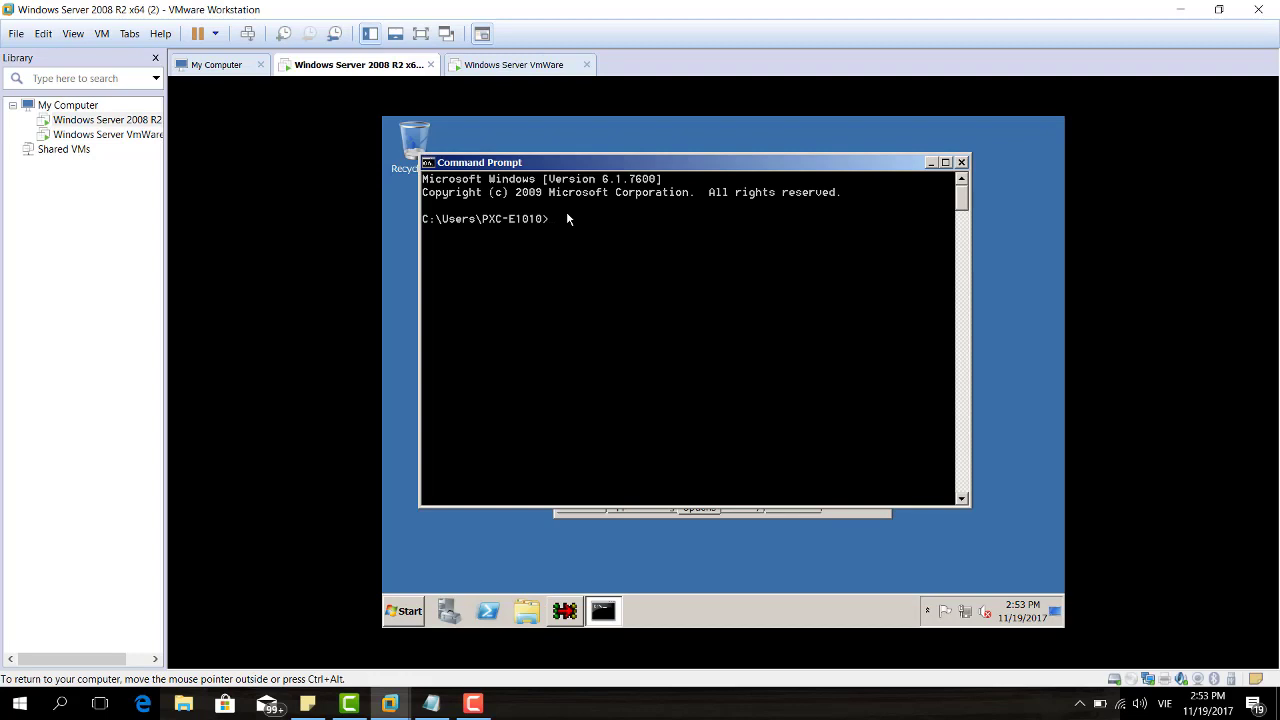
pyautogui.write('ipconfig')
pyautogui.press('Return')
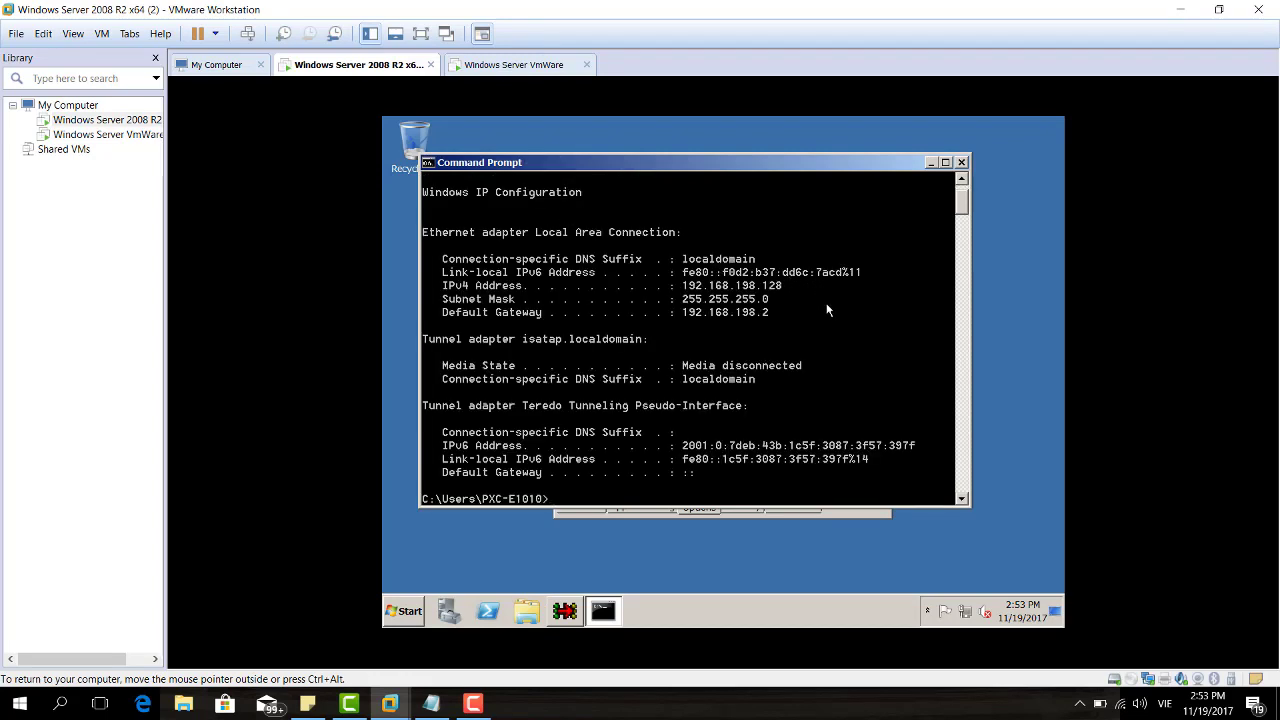
# In HTTPort on the Windows Server VmWare machine, set the proxy to bypass to 192.168.198.128, port 80, with authentication required.
pyautogui.click(492, 68)
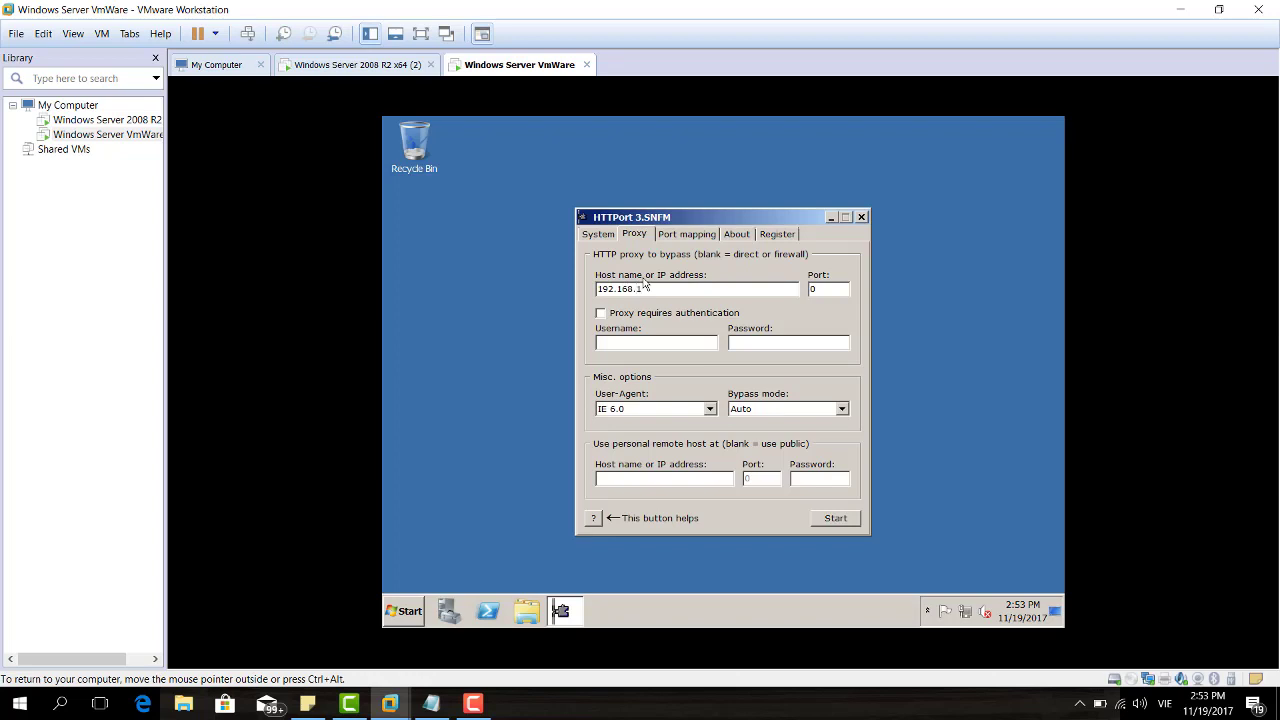
pyautogui.click(343, 66)
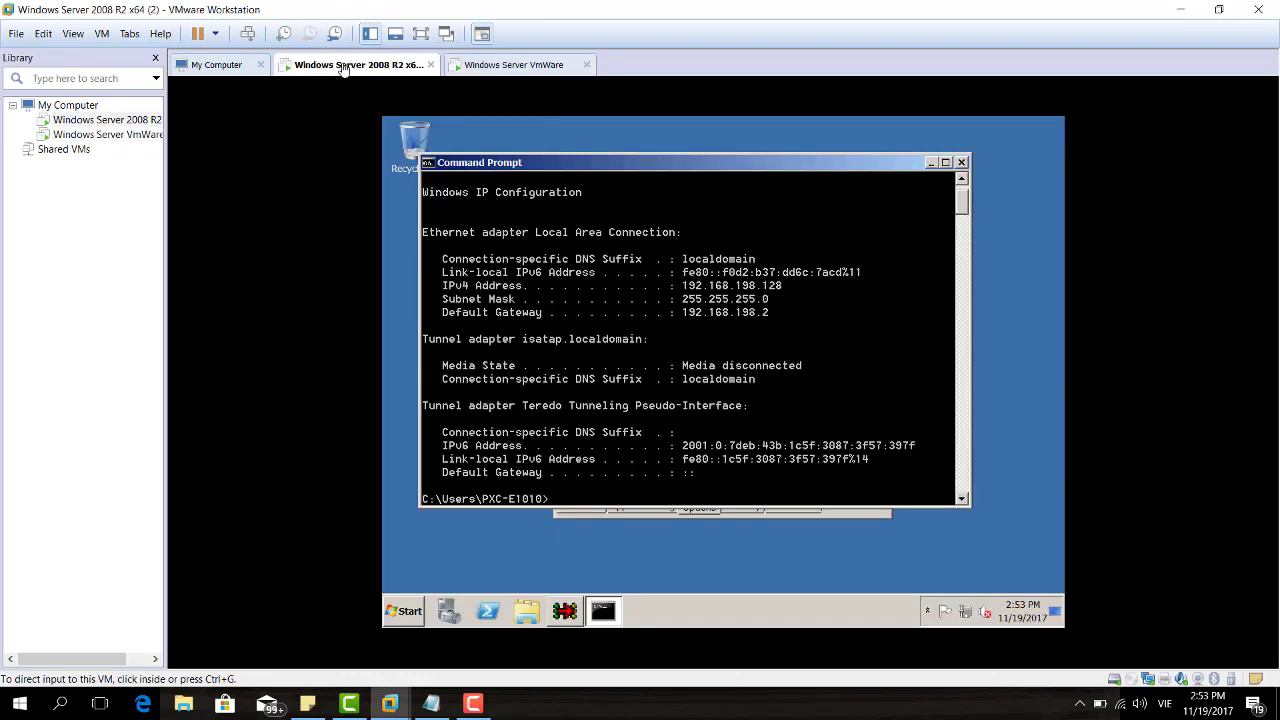
pyautogui.click(492, 66)
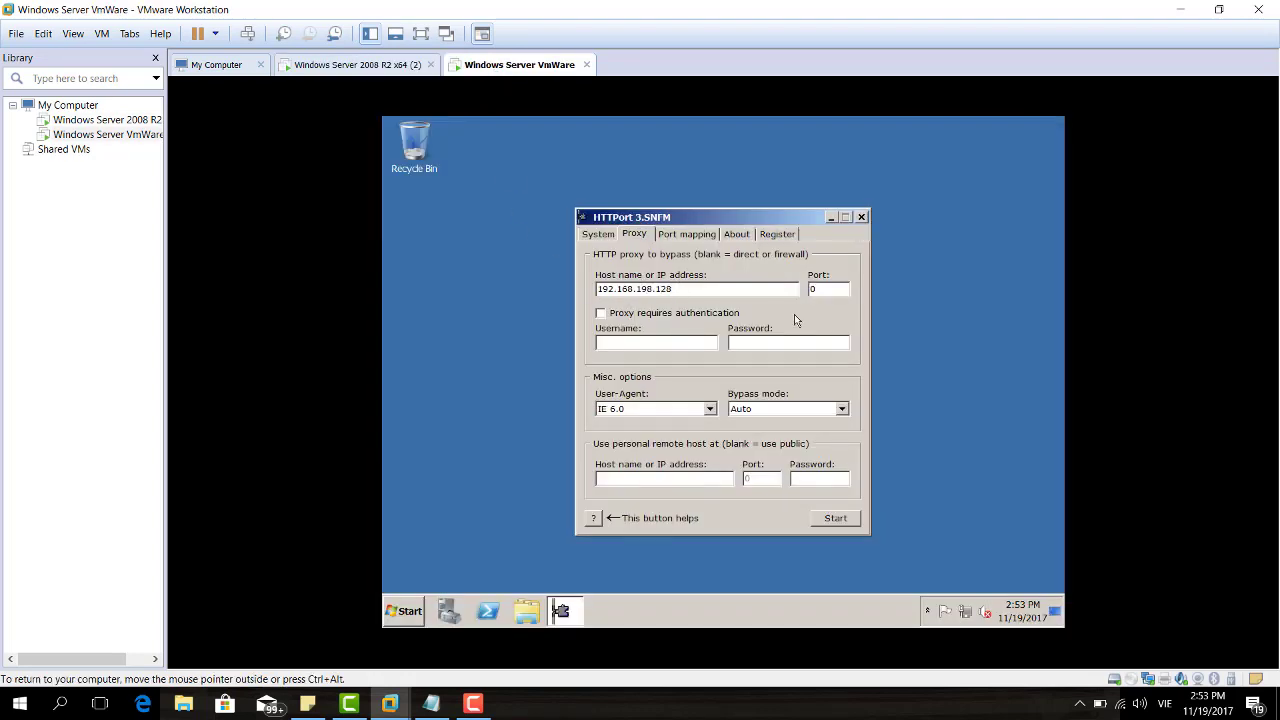
pyautogui.moveTo(830, 289); pyautogui.dragTo(792, 288)
pyautogui.write('80')
pyautogui.click(601, 314)
# Set the personal remote host address in HTTPort to 192.168.198.128.
pyautogui.click(828, 520)
pyautogui.click(676, 477)
pyautogui.write('192')
pyautogui.write('.168.198.128')
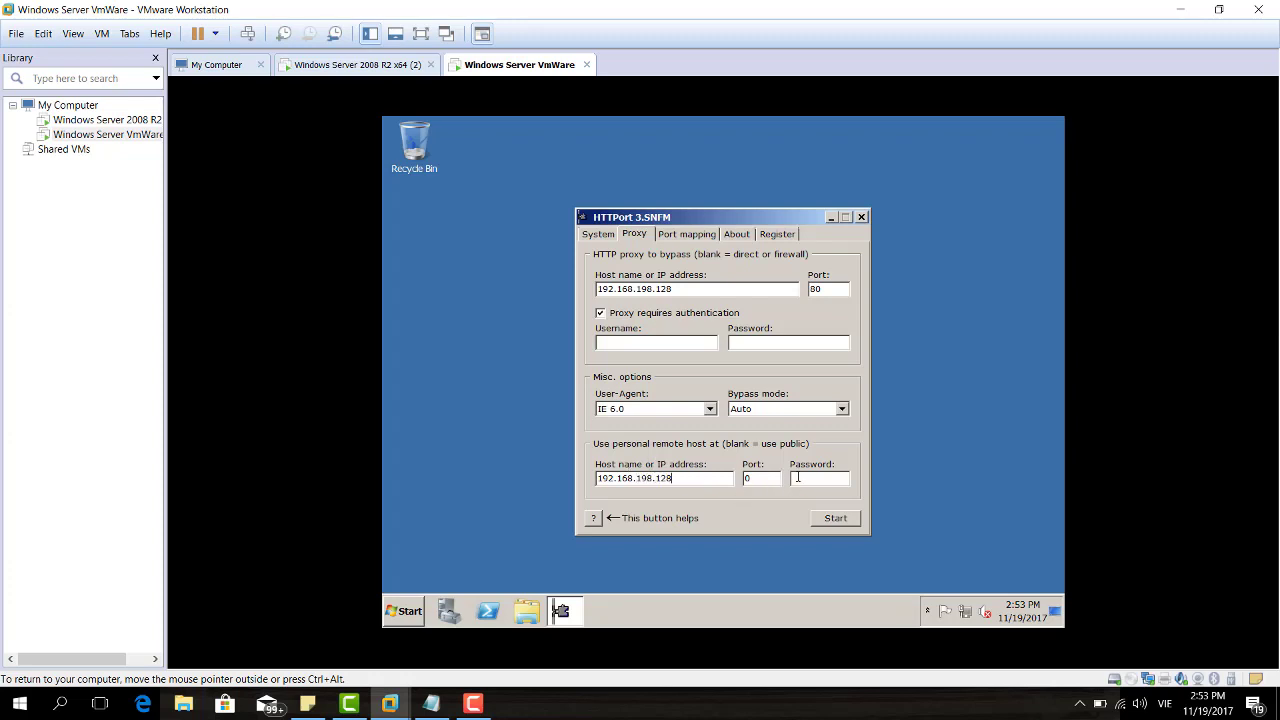
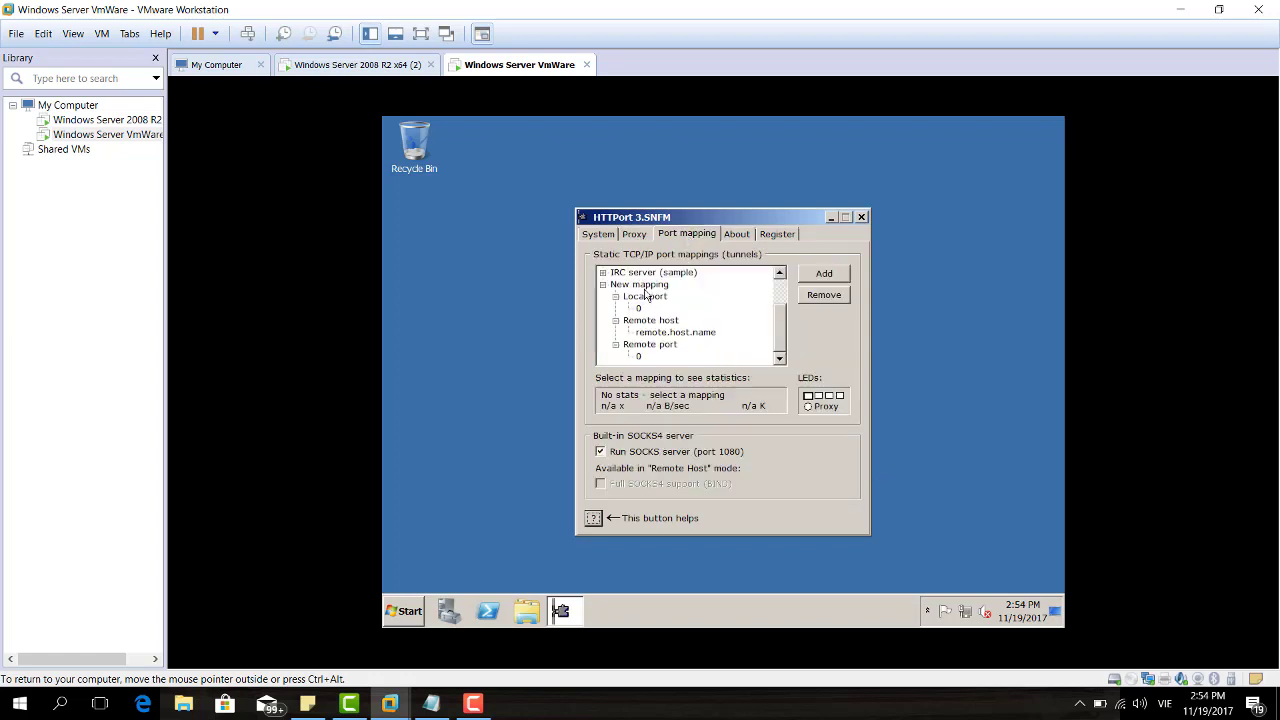
# Rename the new static port mapping in HTTPort as "ftp certified hacker".
pyautogui.click(640, 285)
pyautogui.rightClick(648, 286)
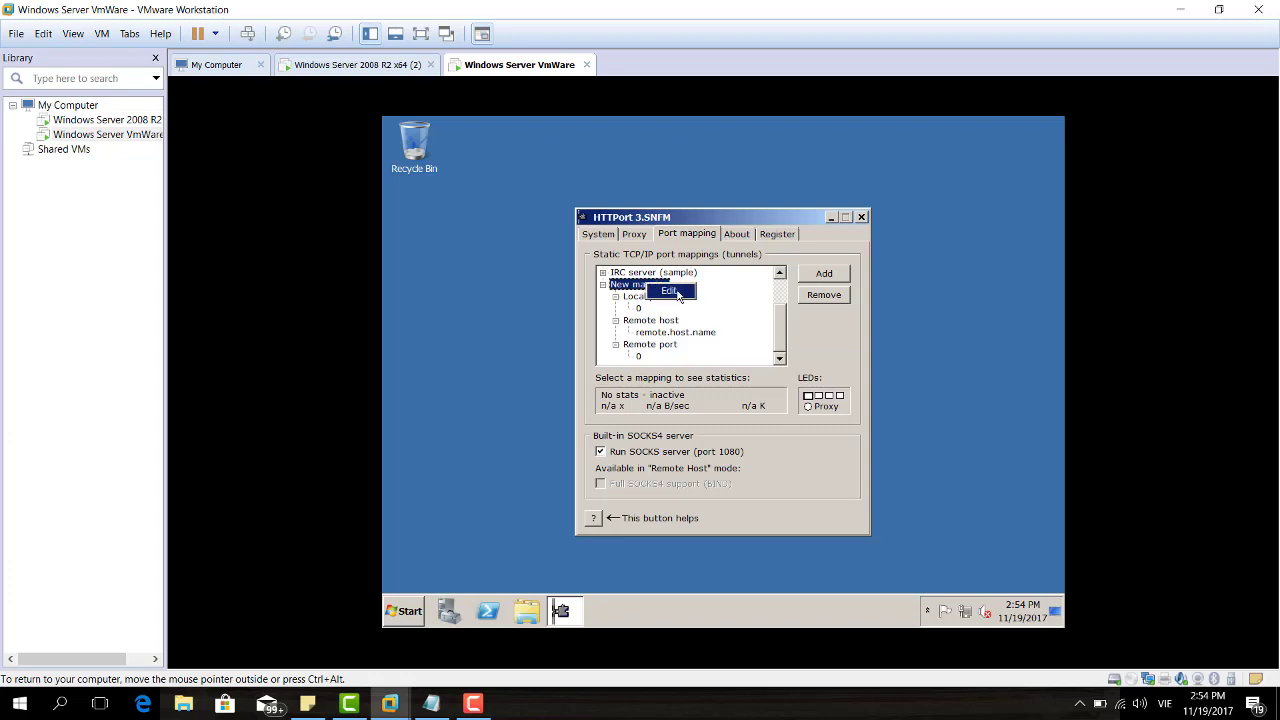
pyautogui.click(676, 292)
pyautogui.press('BackSpace')
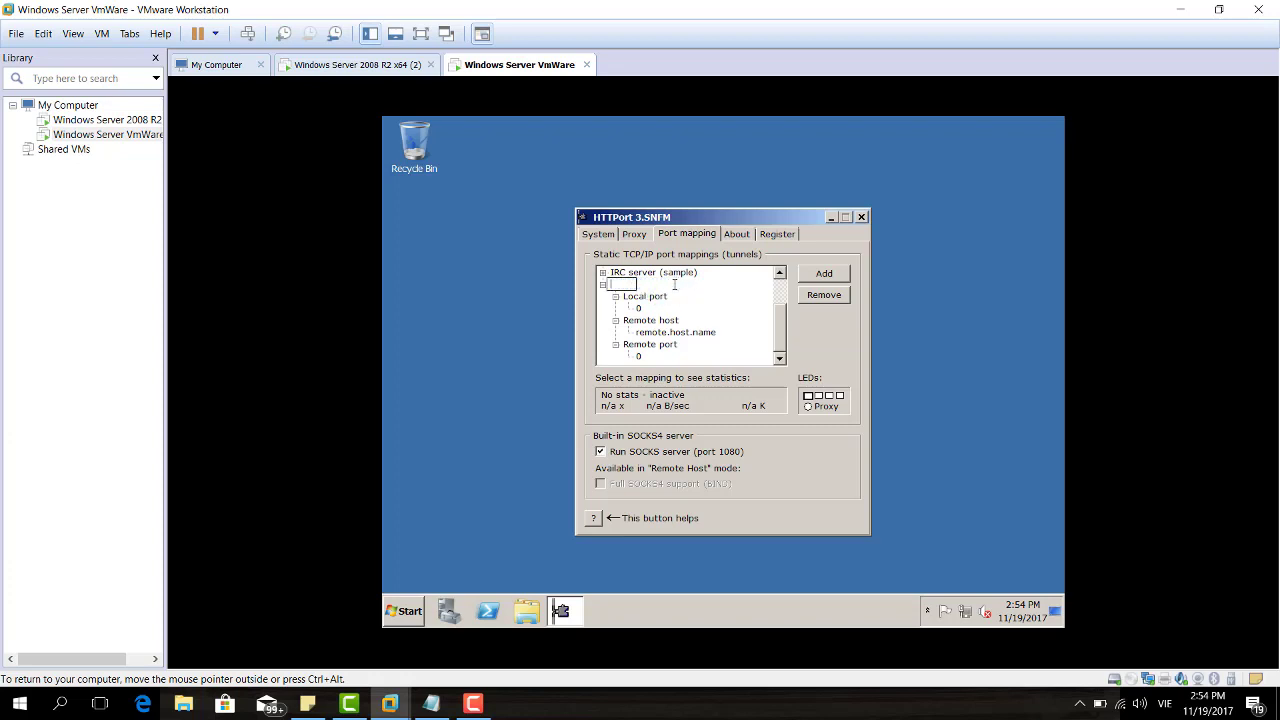
pyautogui.write('ftp certified hacker')
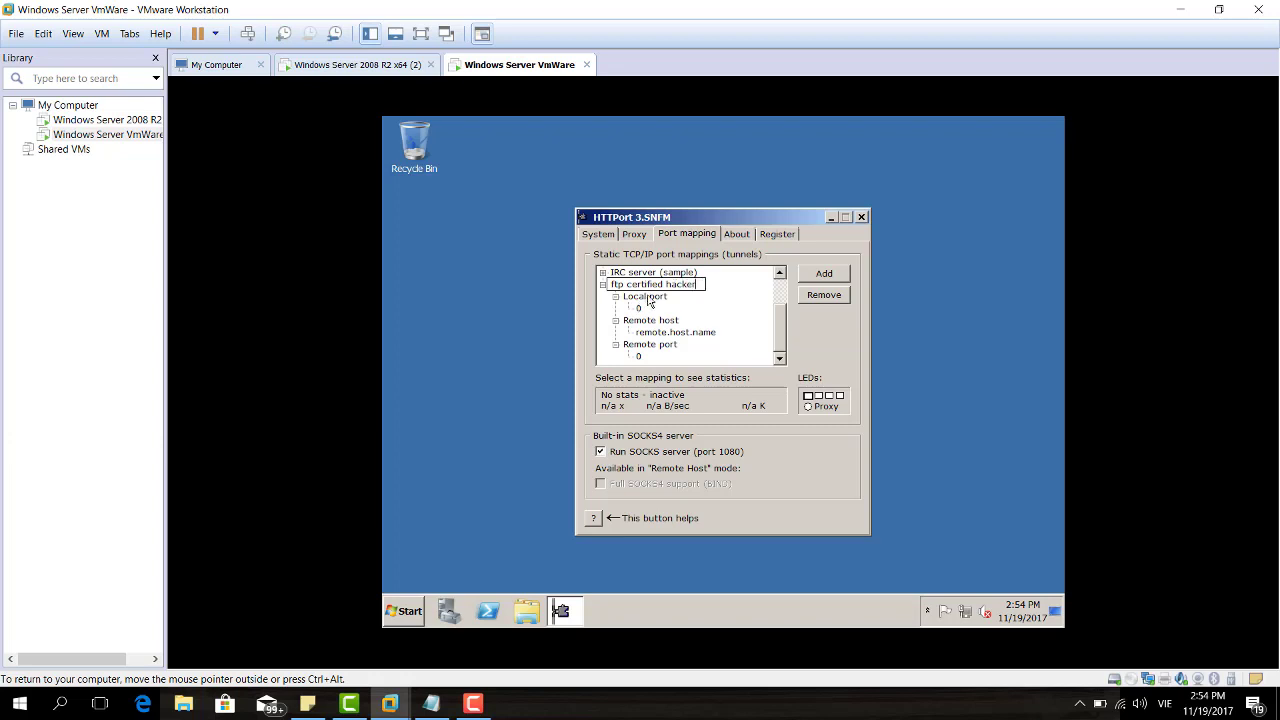
pyautogui.press('Return')
# Set the local port of the ftp certified hacker mapping to 21.
pyautogui.click(639, 308)
pyautogui.click(639, 308)
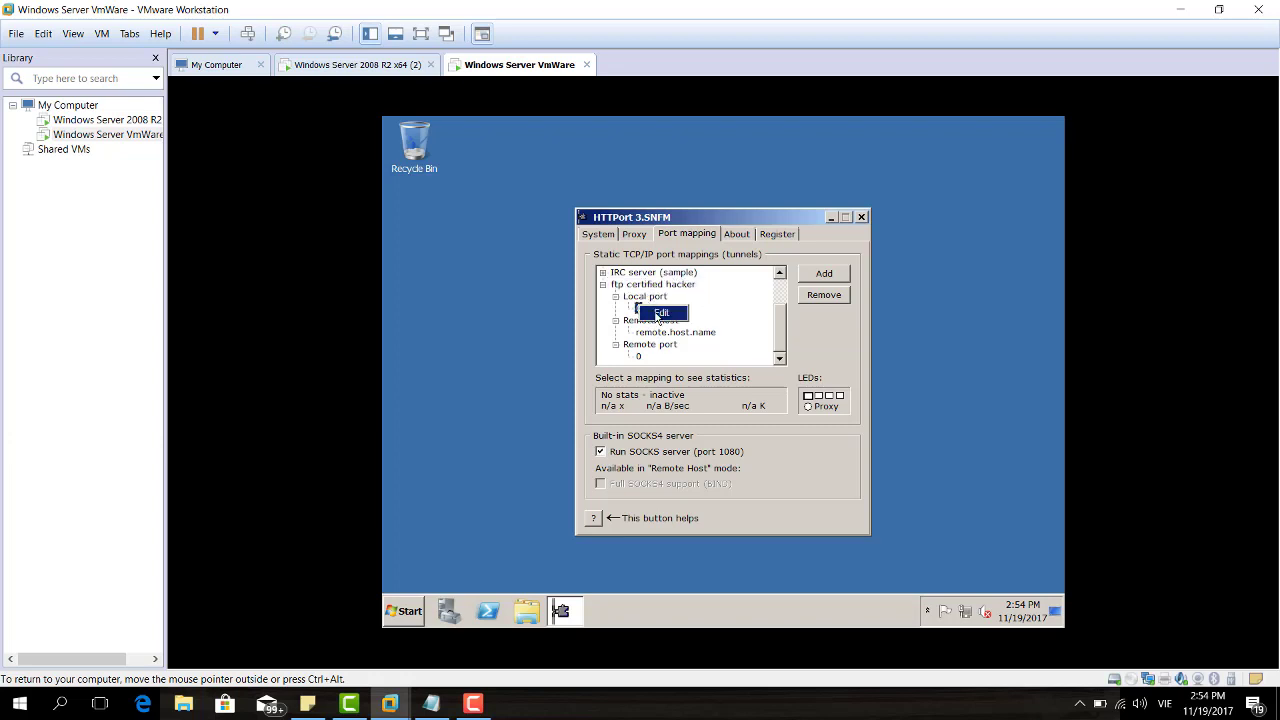
pyautogui.write('21')
pyautogui.press('Return')
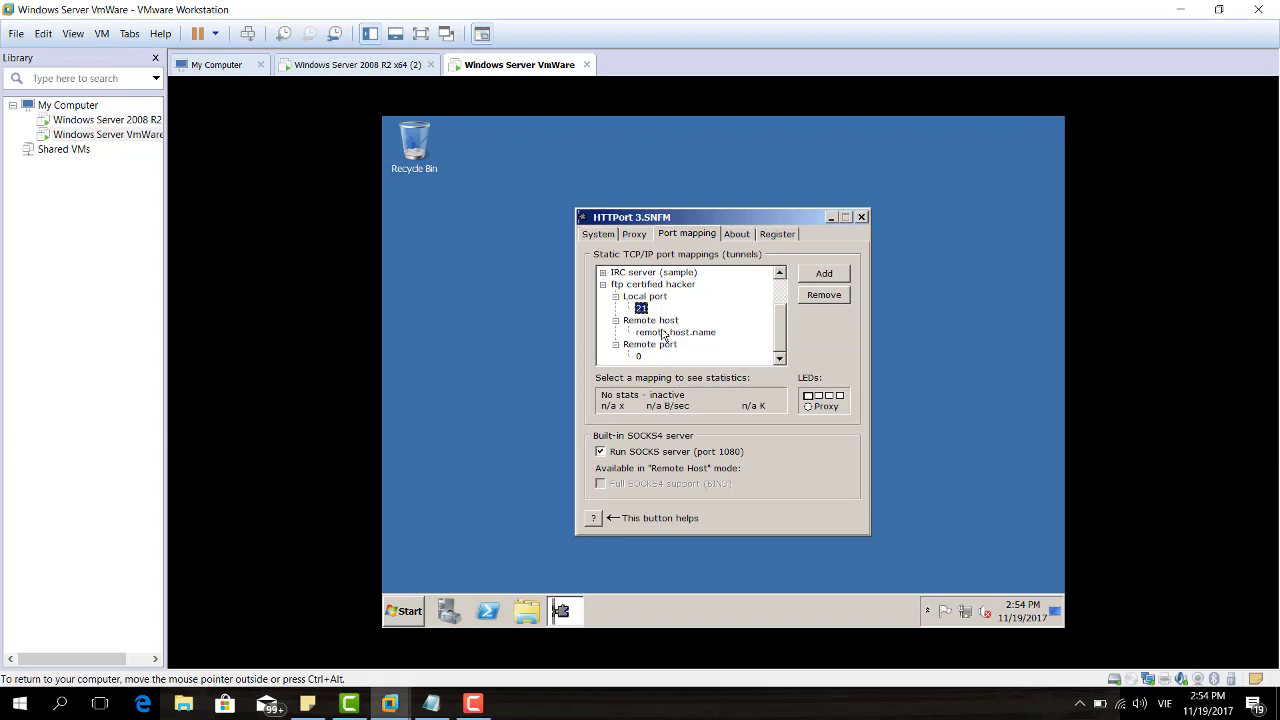
# Set the mapping's remote host to ftp.certifiedhacker.com and open its remote port for editing.
pyautogui.click(664, 332)
pyautogui.rightClick(666, 331)
pyautogui.click(690, 338)
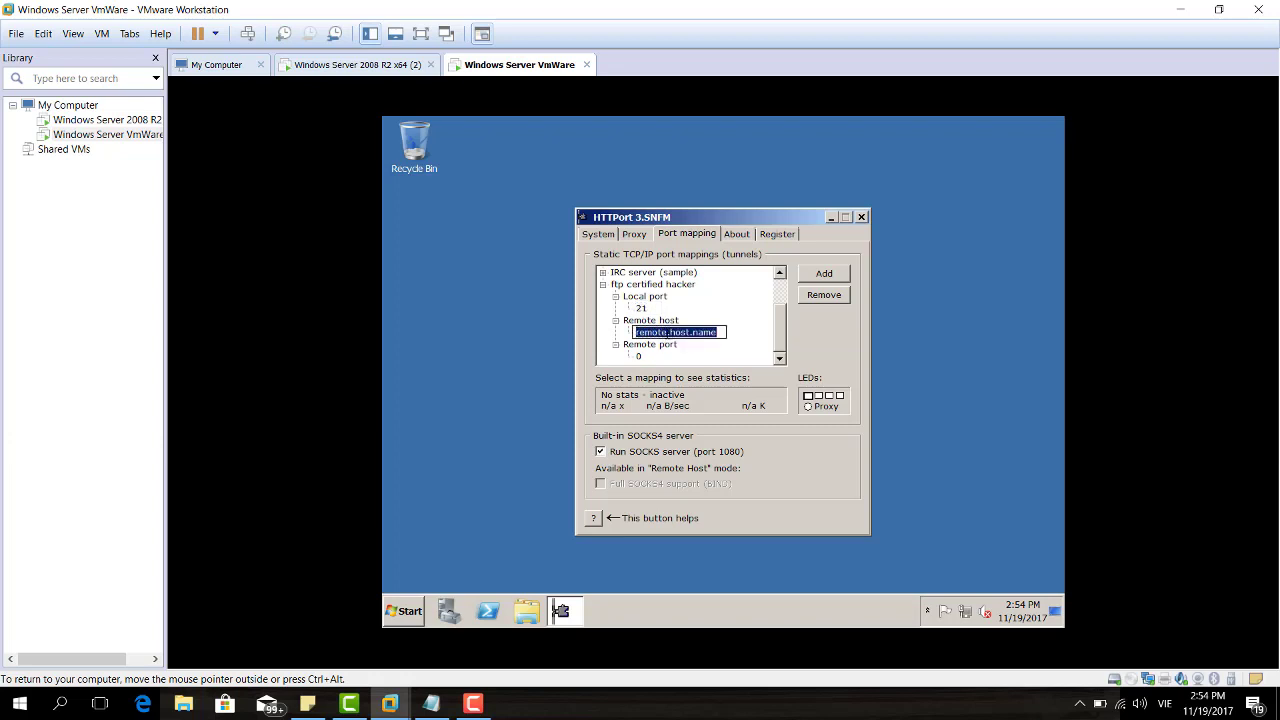
pyautogui.write('ftp')
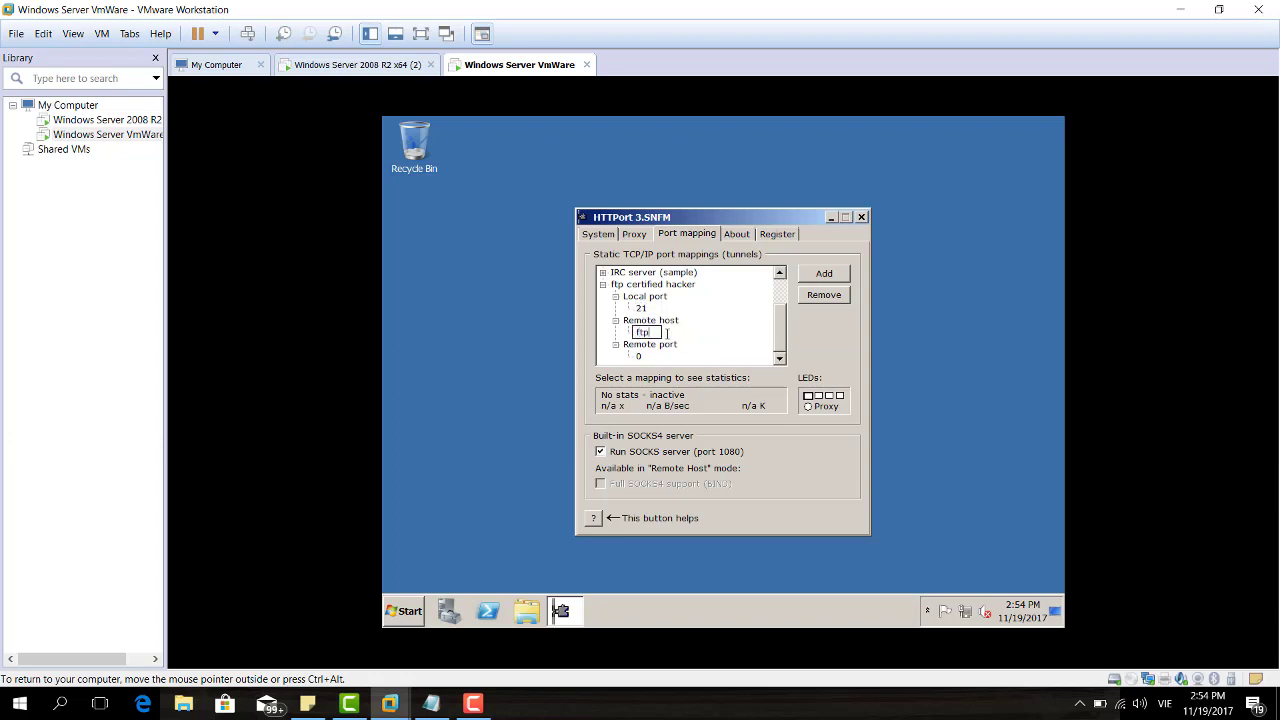
pyautogui.write('.certifiedhacker.com')
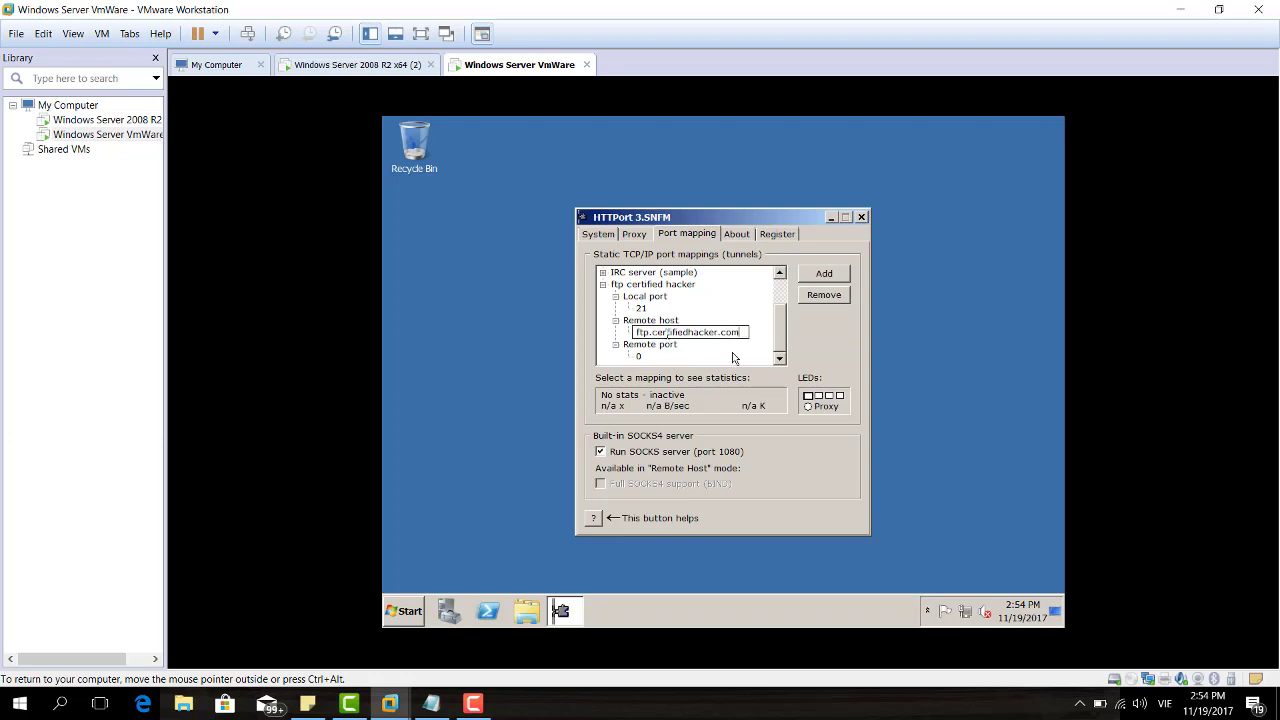
pyautogui.click(638, 356)
pyautogui.rightClick(638, 356)
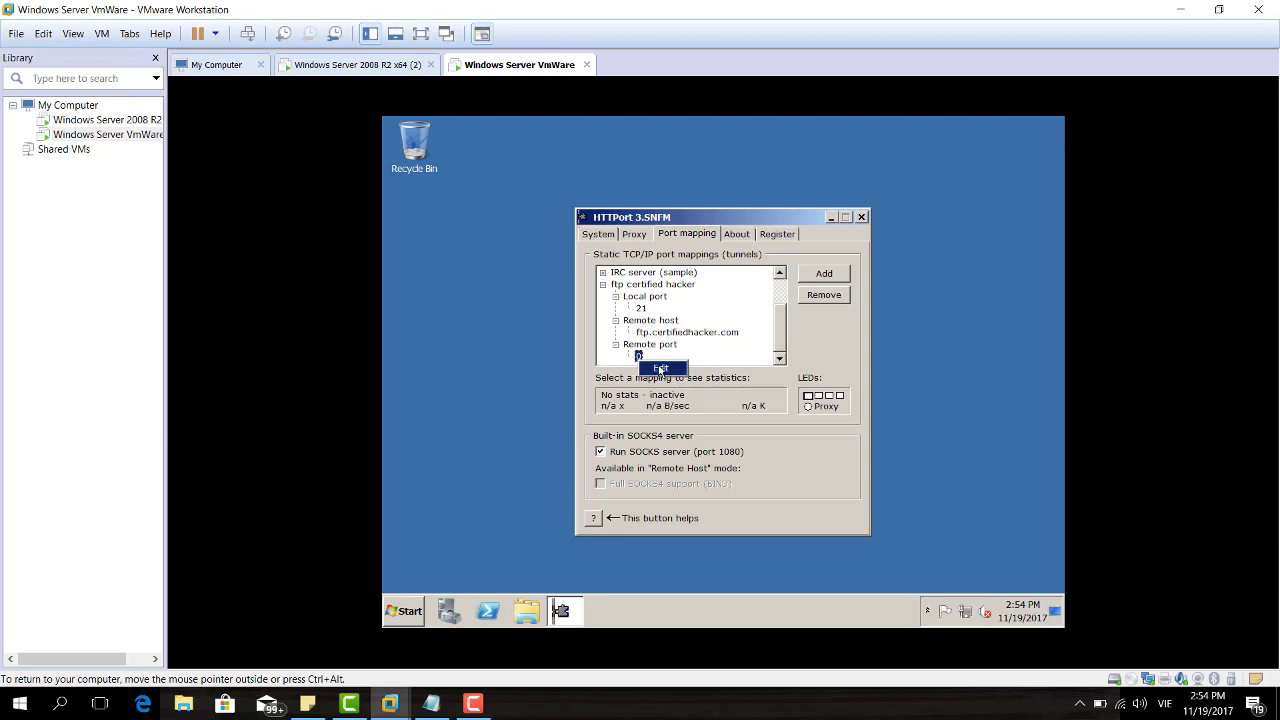
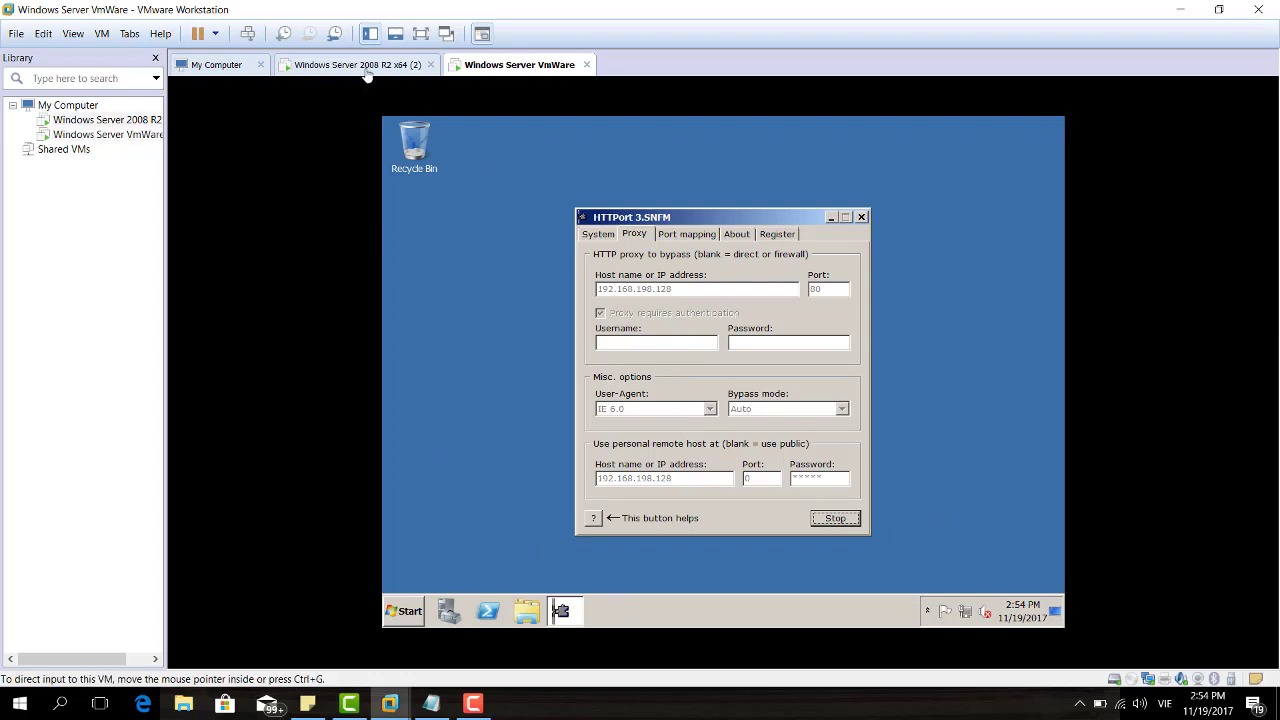
# Switch to the Windows Server 2008 R2 x64 (2) machine and check the listener entry in the HTTHost application log.
pyautogui.click(365, 66)
pyautogui.click(473, 703)
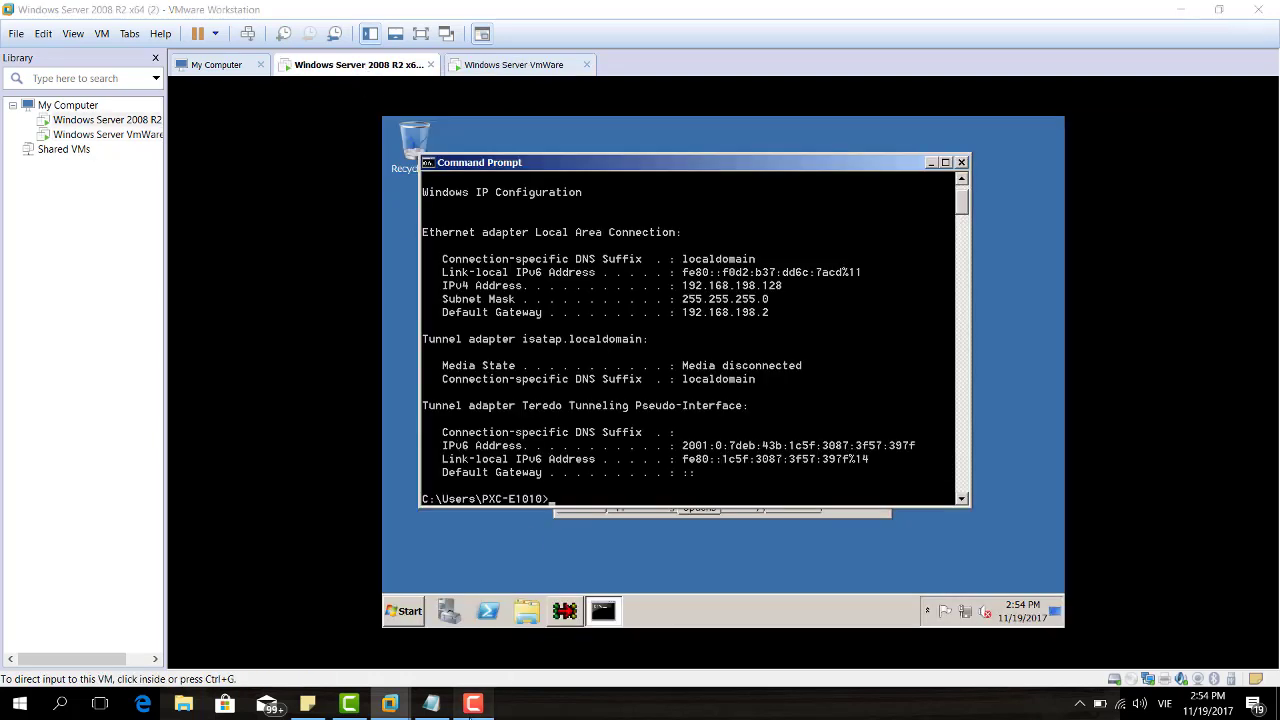
pyautogui.click(473, 703)
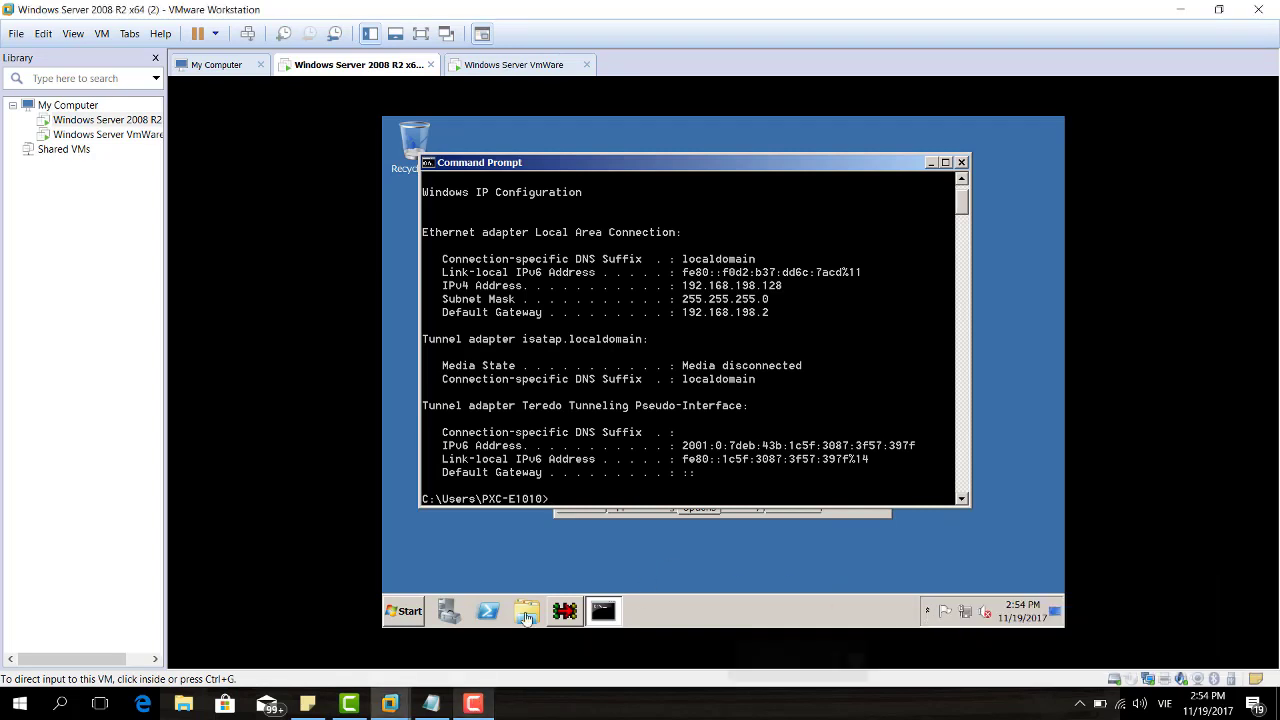
pyautogui.click(598, 450)
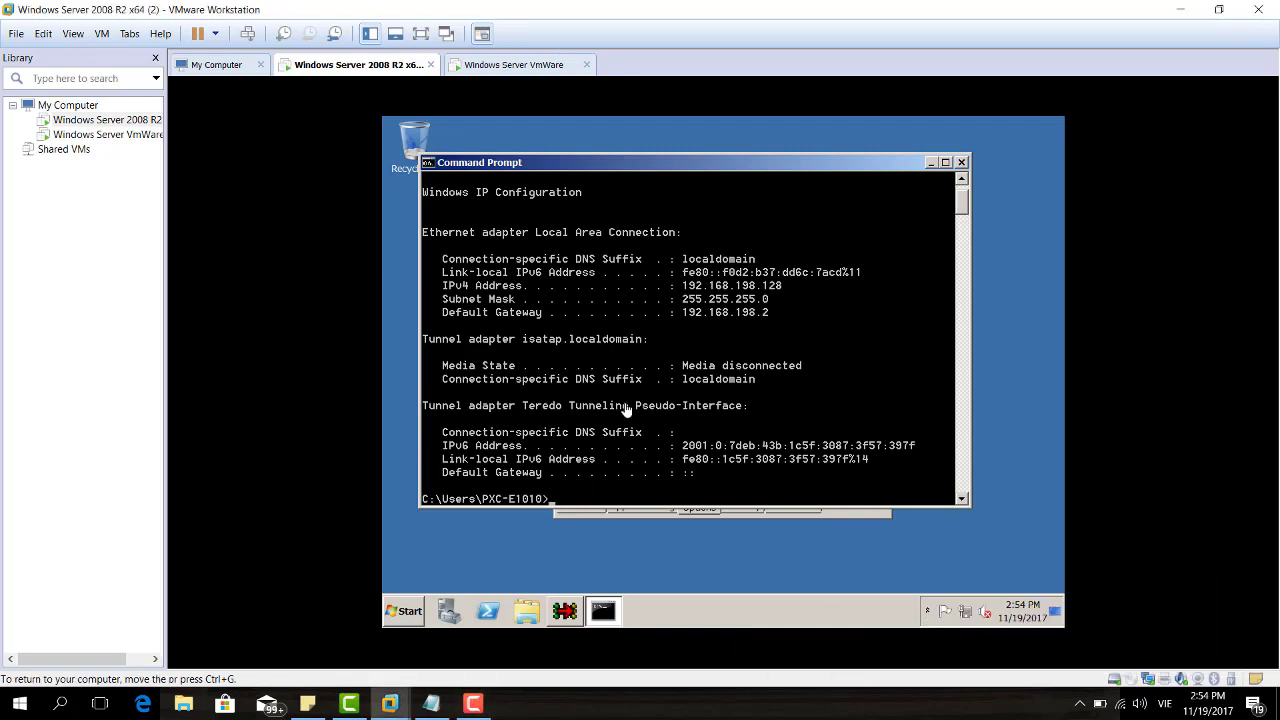
pyautogui.click(865, 514)
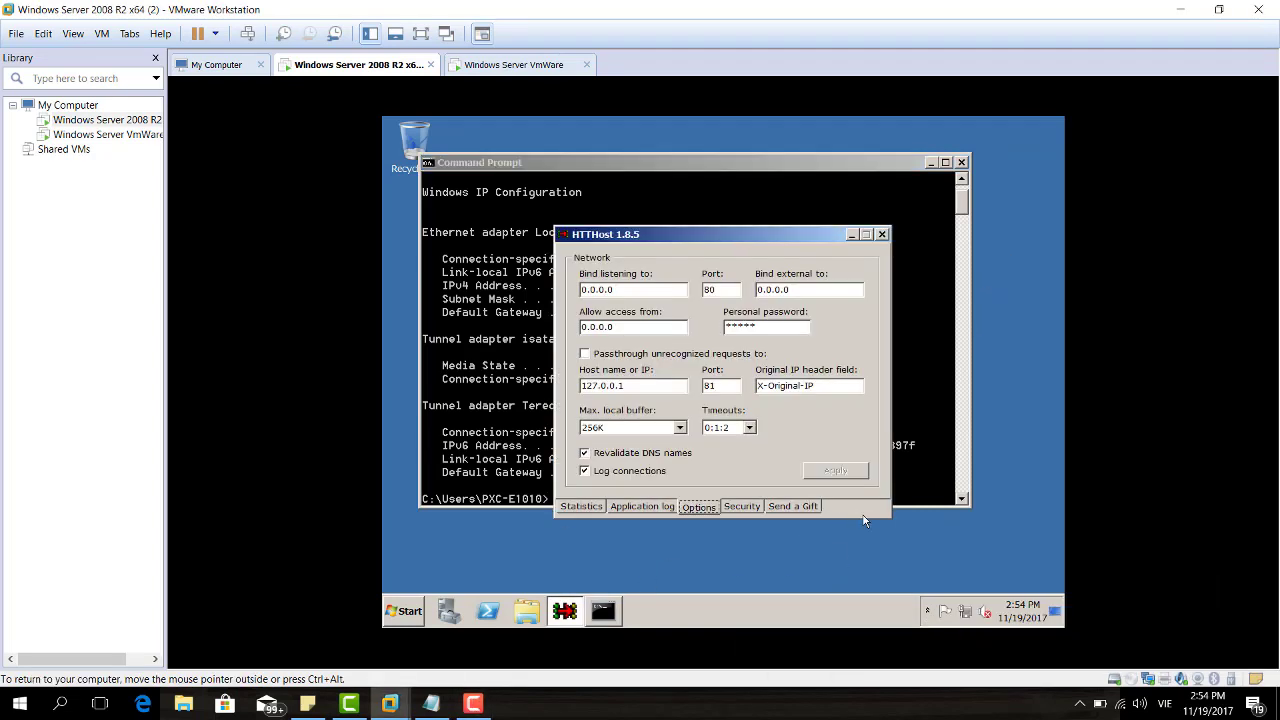
pyautogui.click(640, 507)
pyautogui.moveTo(718, 424); pyautogui.dragTo(578, 431)
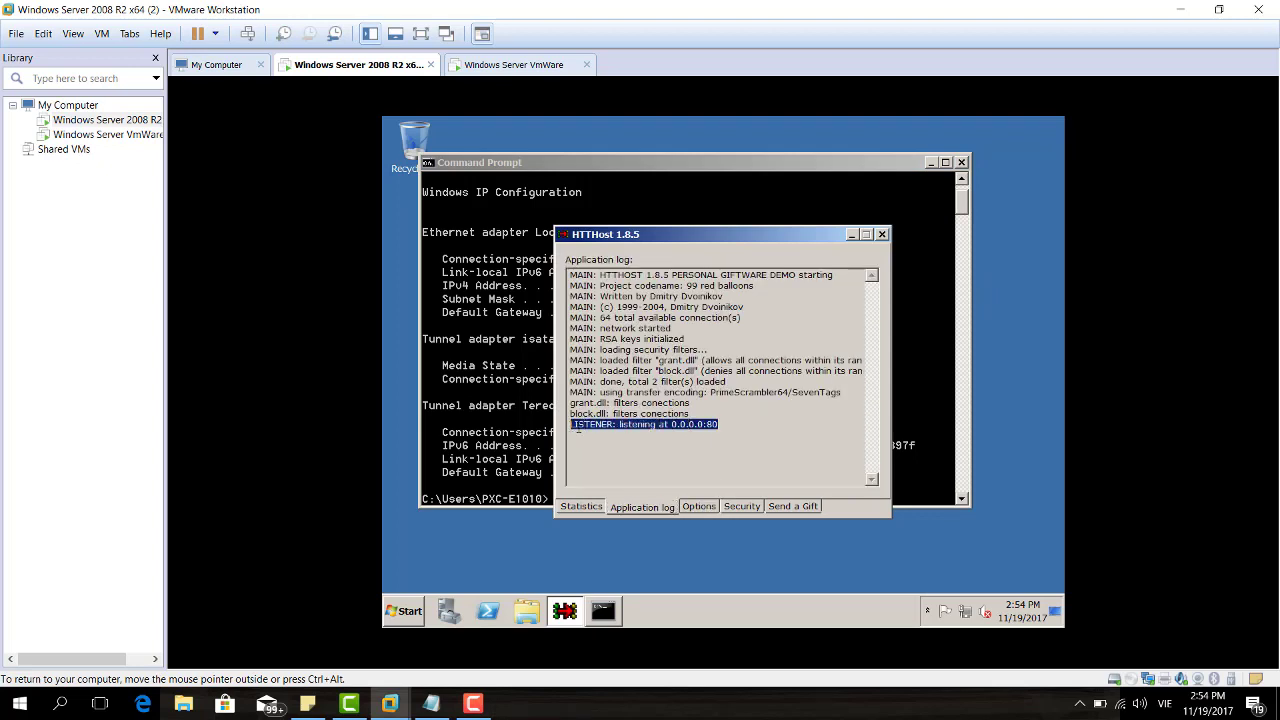
pyautogui.click(748, 437)
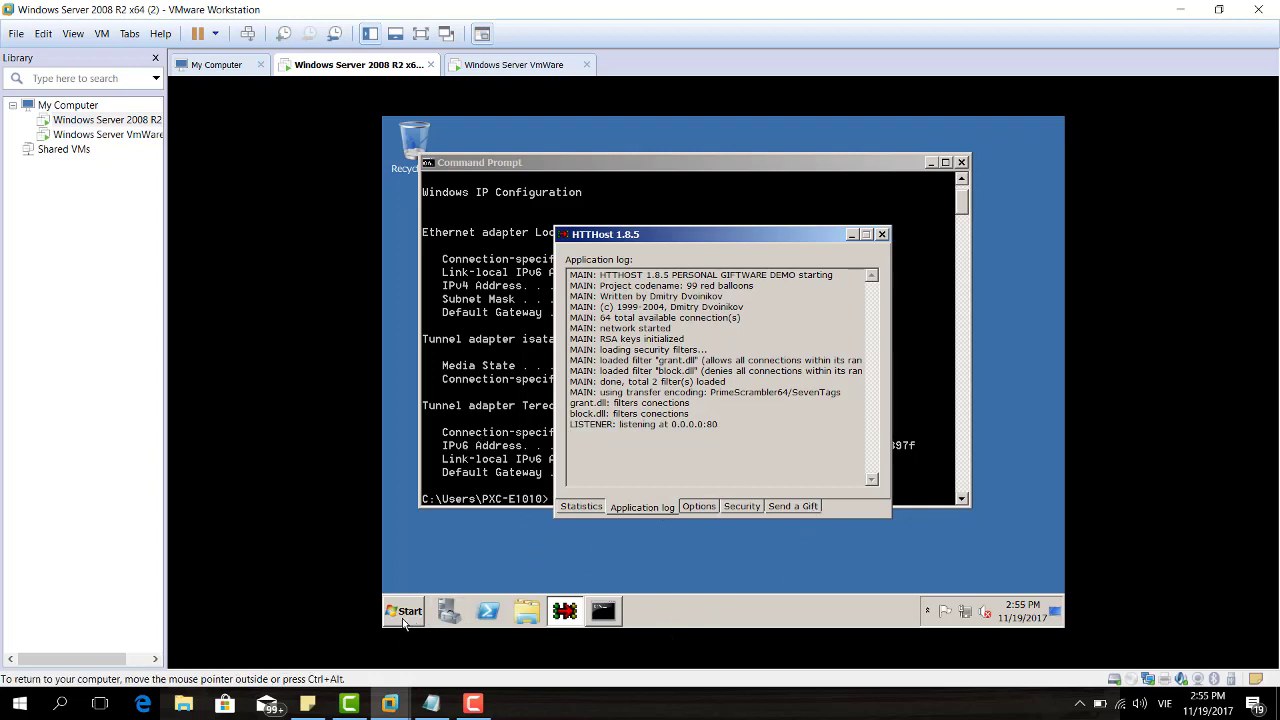
# Open the Windows Firewall page from the System and Security section of Control Panel.
pyautogui.click(527, 611)
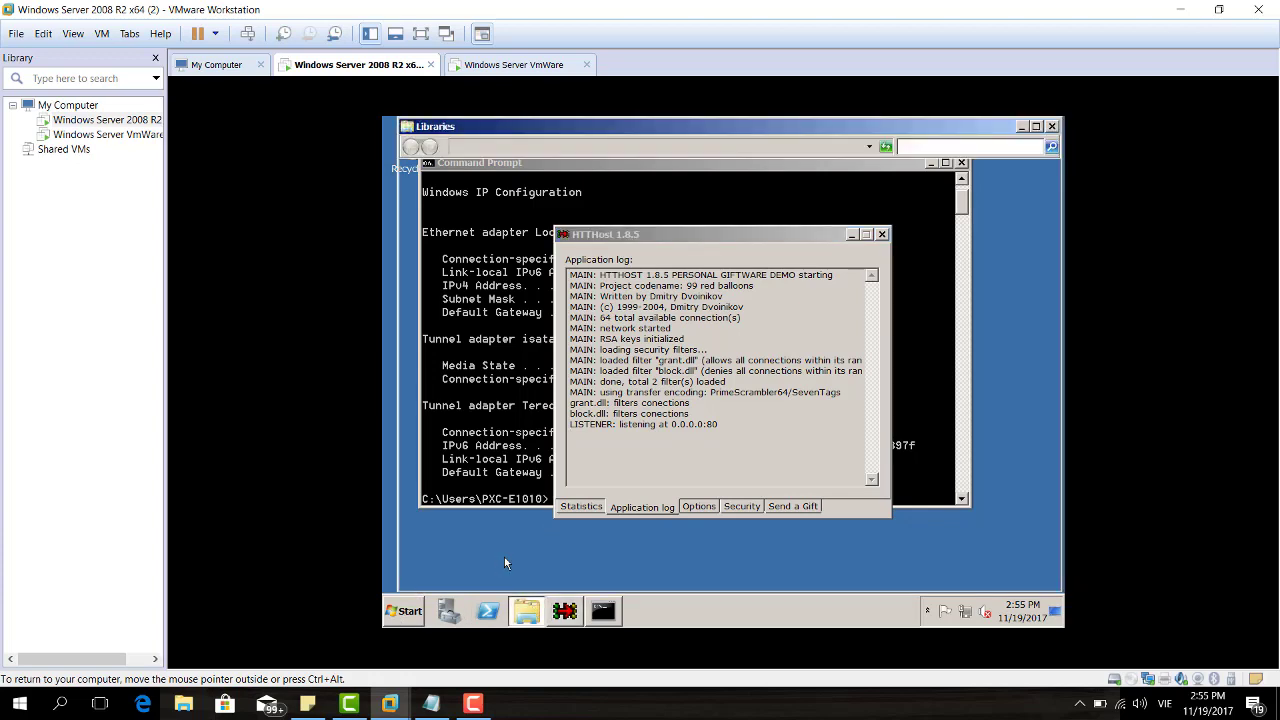
pyautogui.click(527, 611)
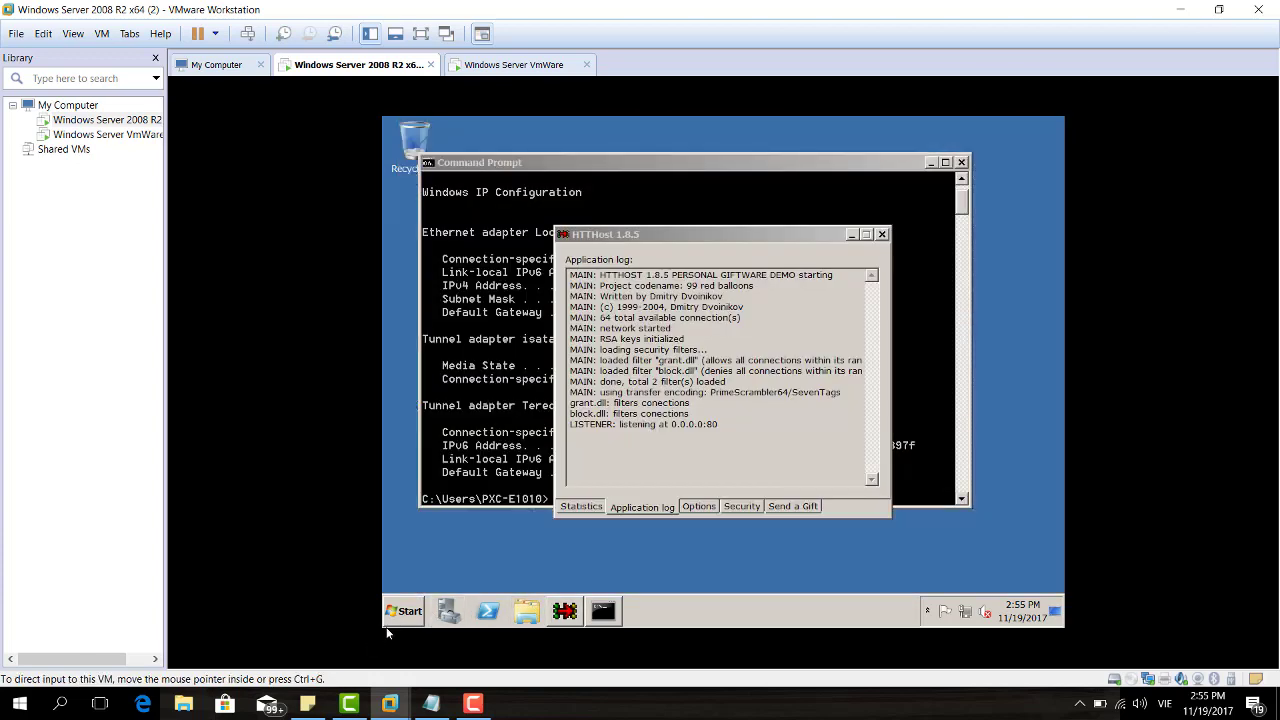
pyautogui.click(405, 611)
pyautogui.click(645, 412)
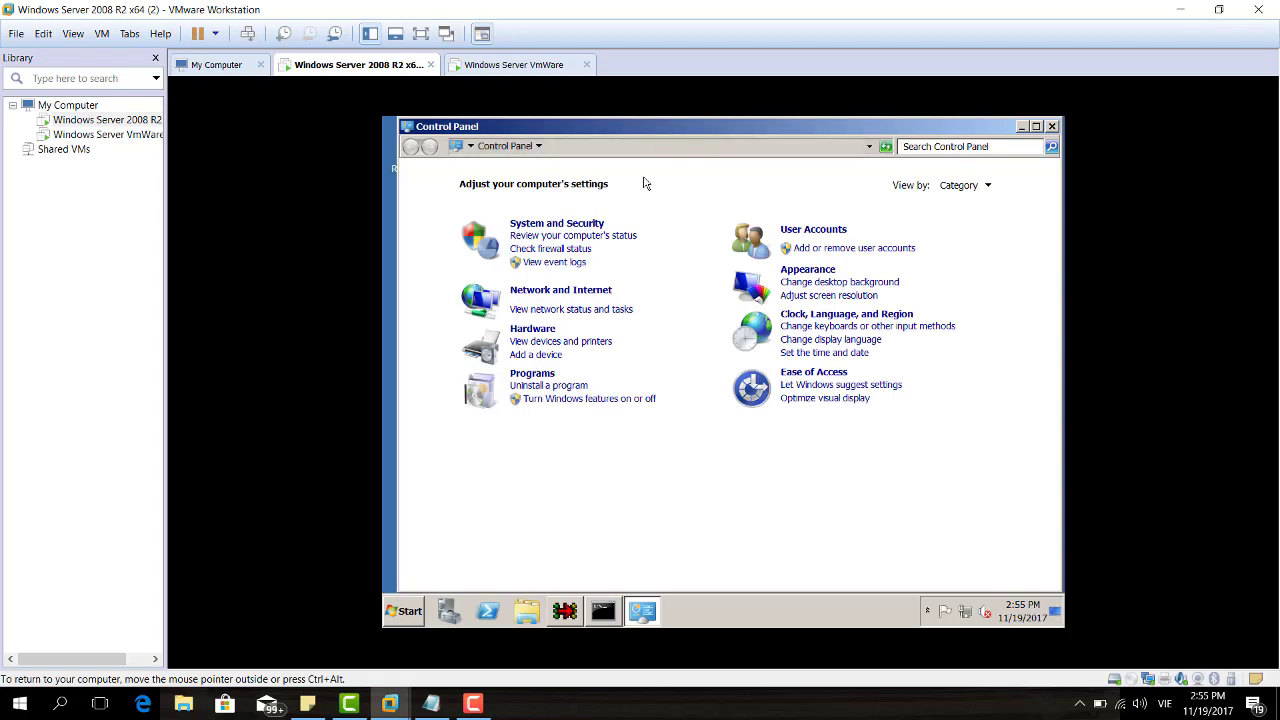
pyautogui.click(574, 225)
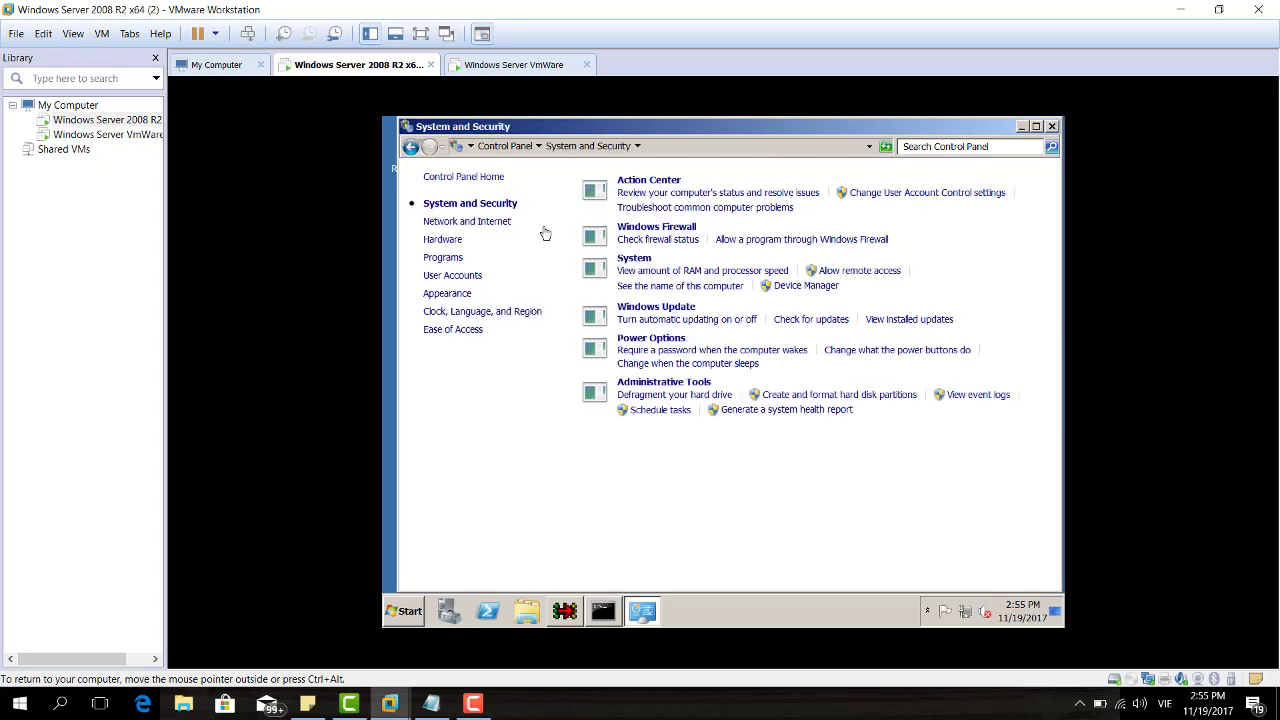
pyautogui.click(661, 231)
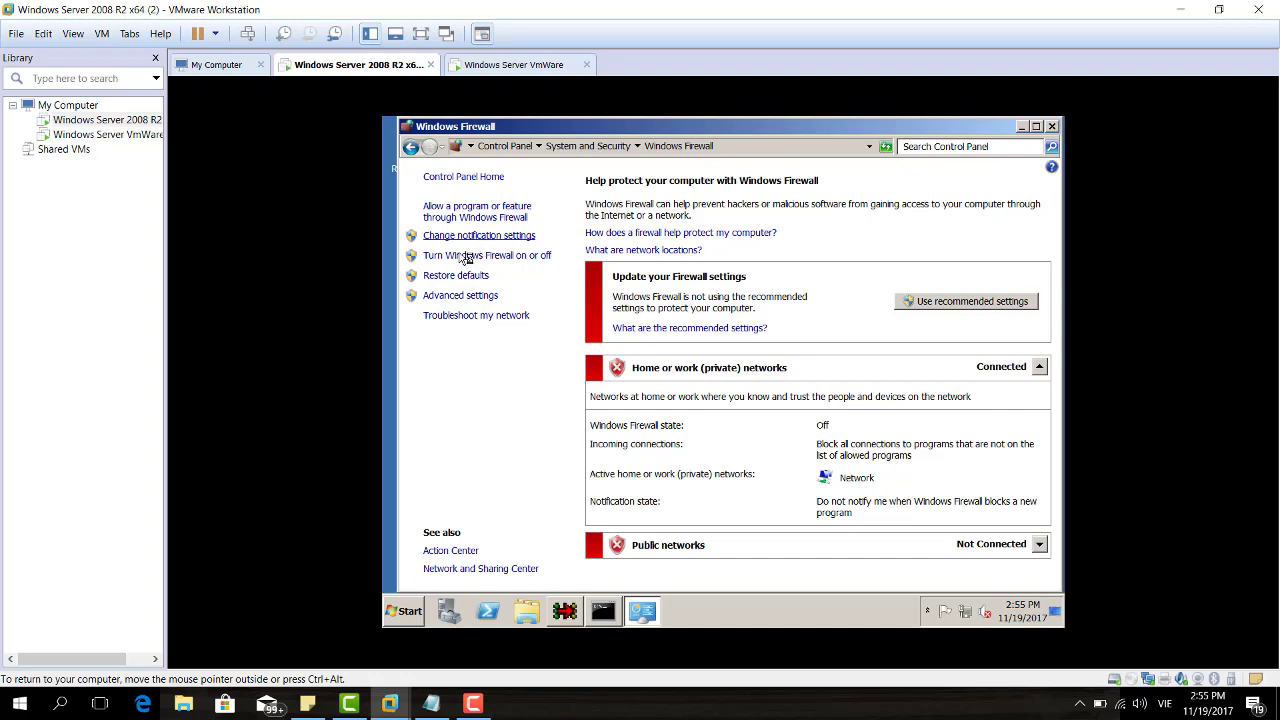
# Turn on Windows Firewall for both the home or work (private) and the public network locations.
pyautogui.click(528, 258)
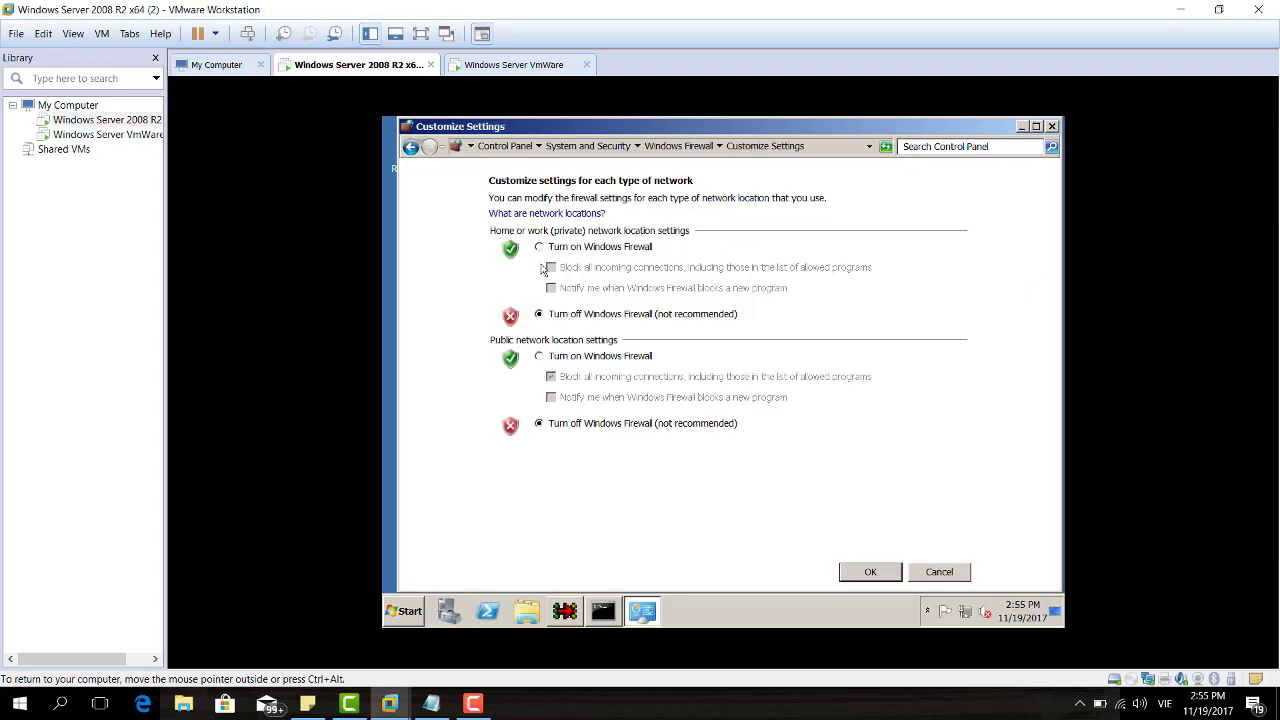
pyautogui.click(539, 247)
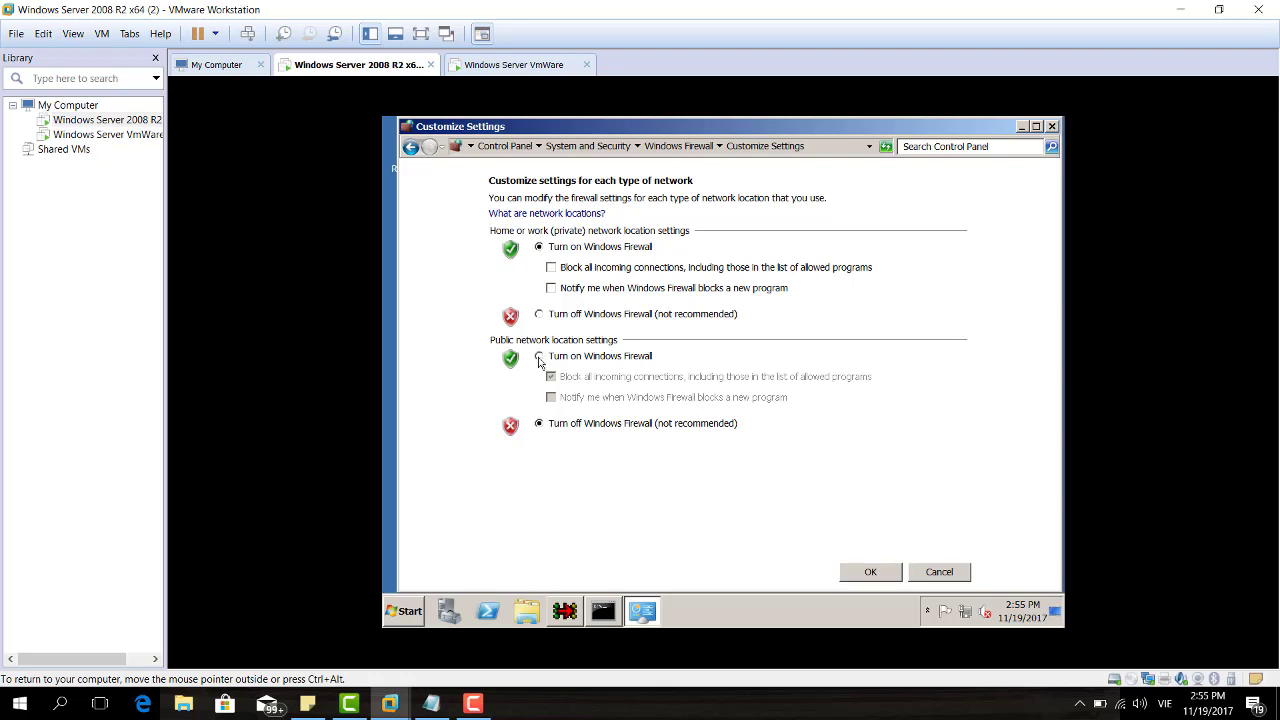
pyautogui.click(539, 356)
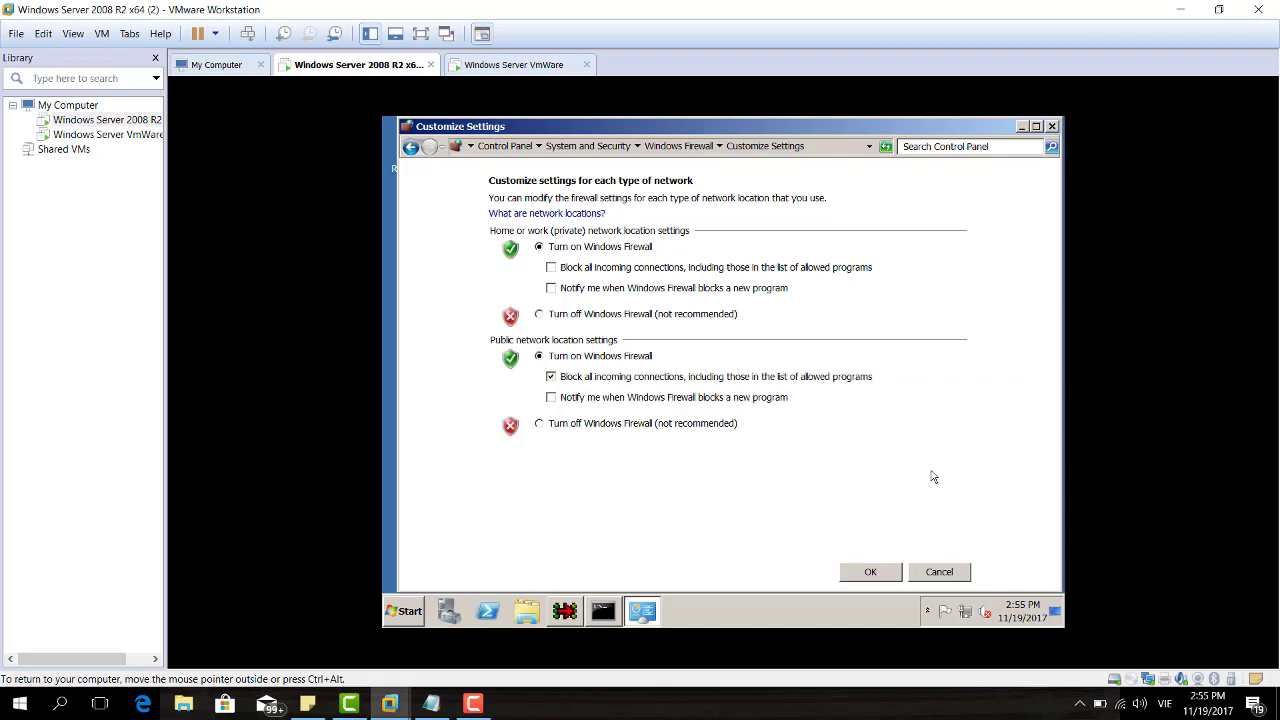
pyautogui.click(870, 572)
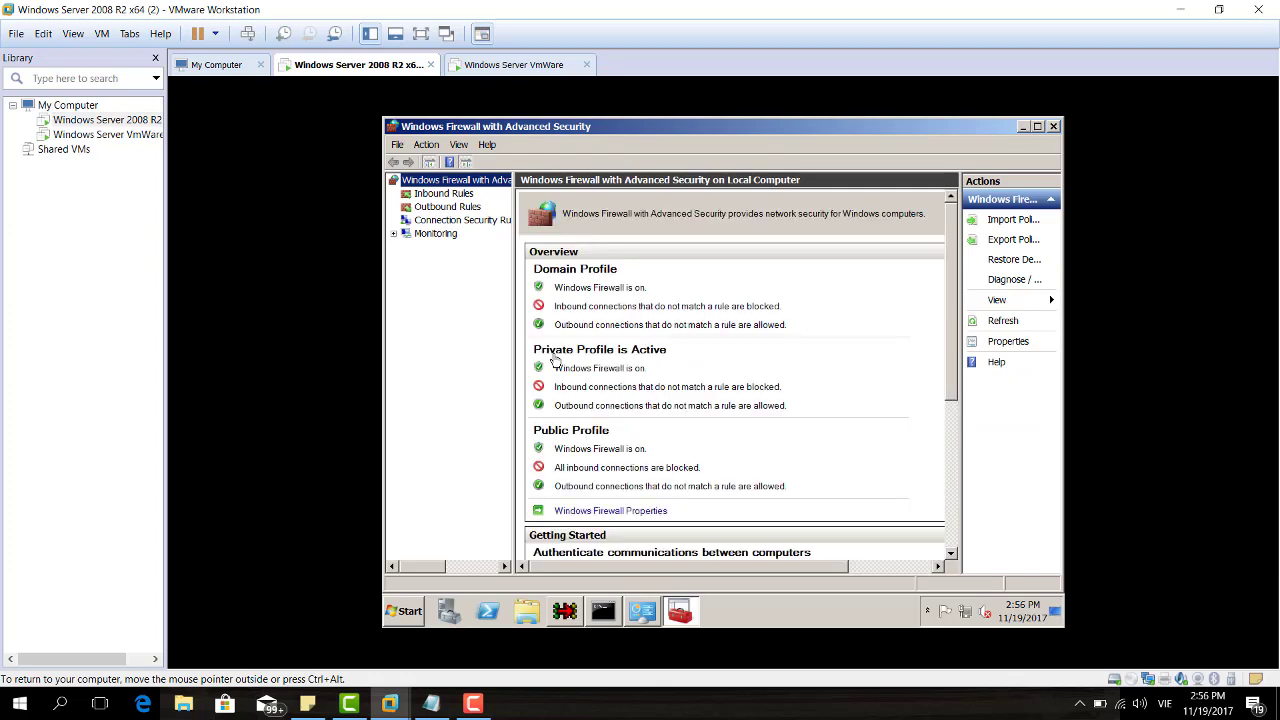
# Start a new outbound rule of type Port in the advanced firewall settings, applying to TCP and all remote ports.
pyautogui.click(444, 207)
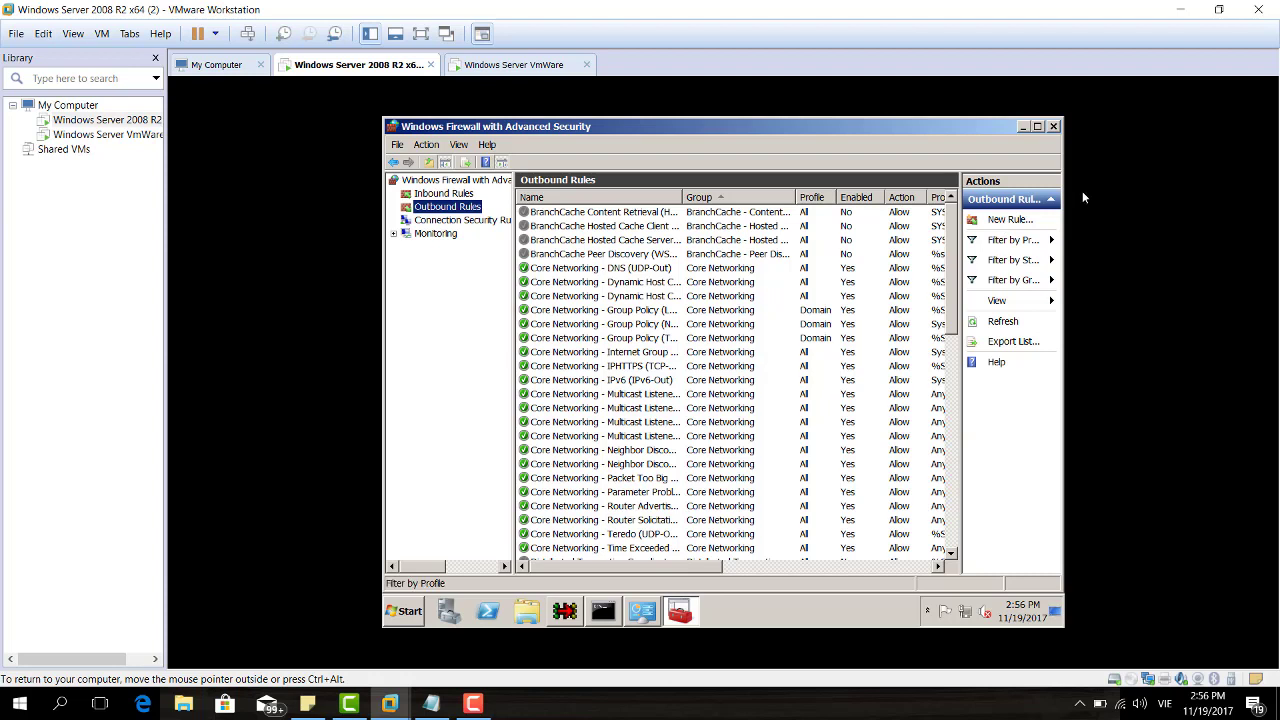
pyautogui.click(996, 225)
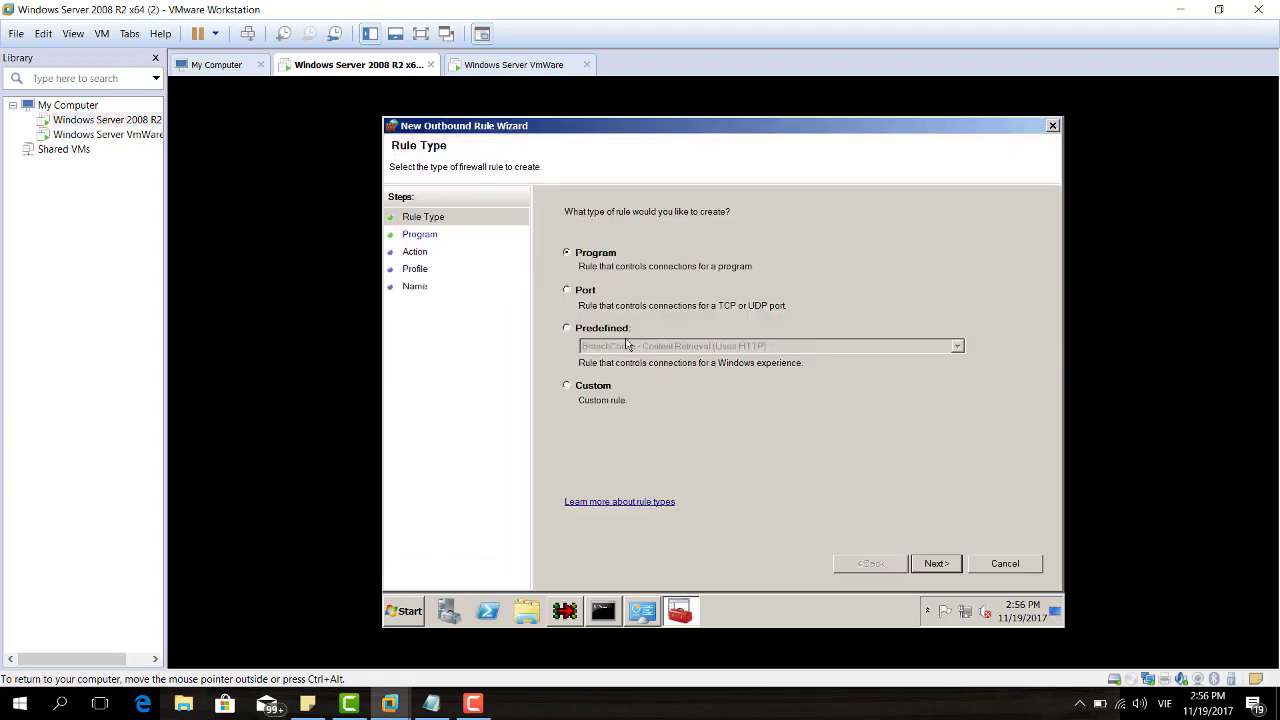
pyautogui.click(567, 291)
pyautogui.click(935, 563)
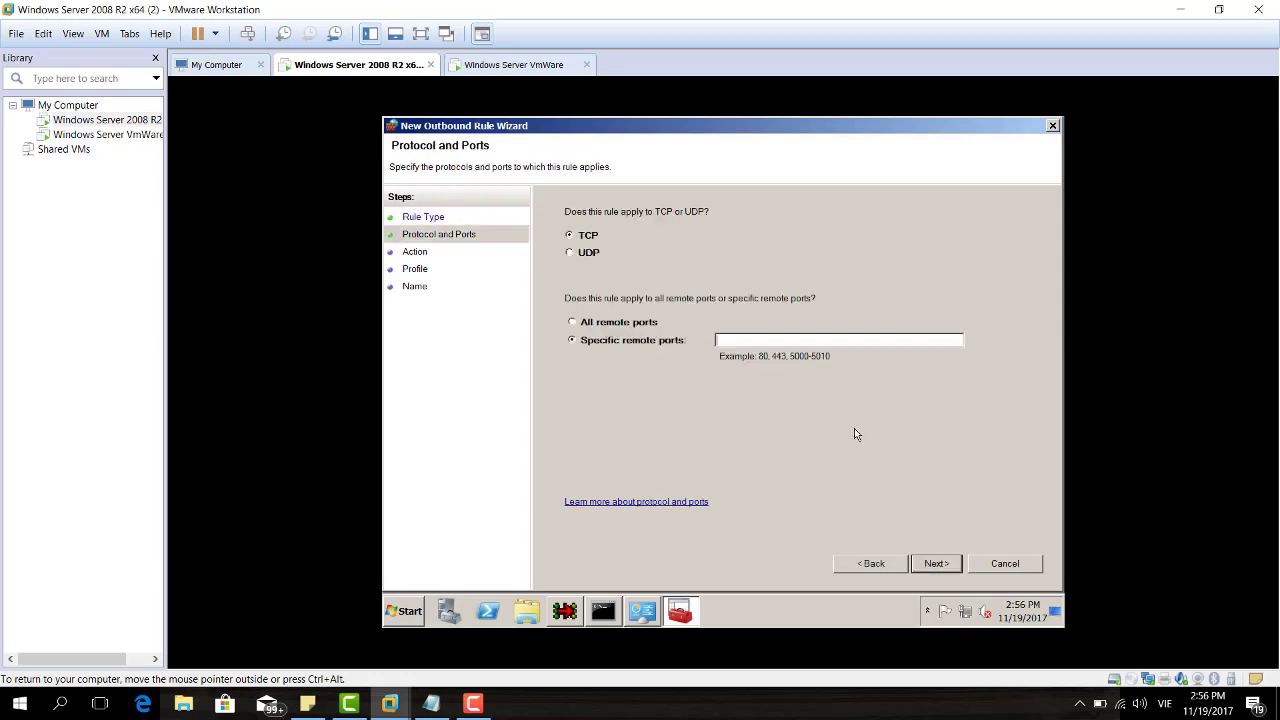
pyautogui.click(618, 324)
pyautogui.click(936, 564)
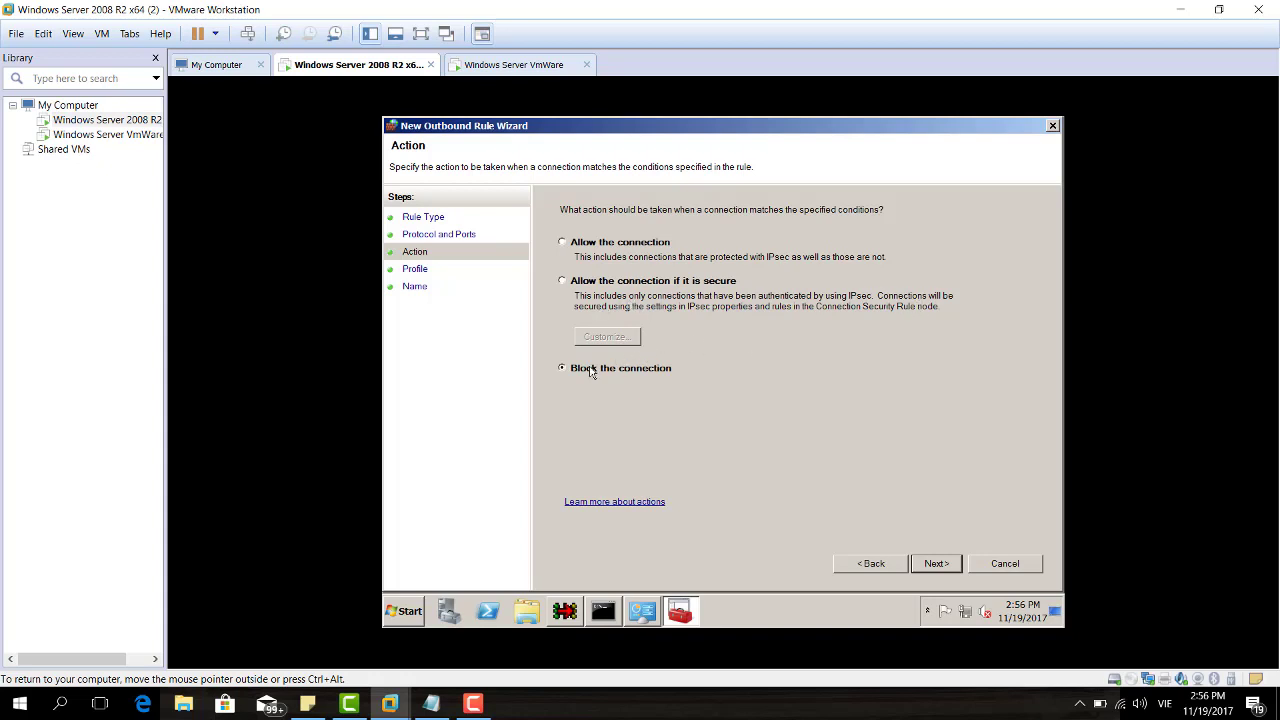
# Make the rule block the connection for the Domain, Private and Public profiles and name it "port 21 Blocked".
pyautogui.click(936, 564)
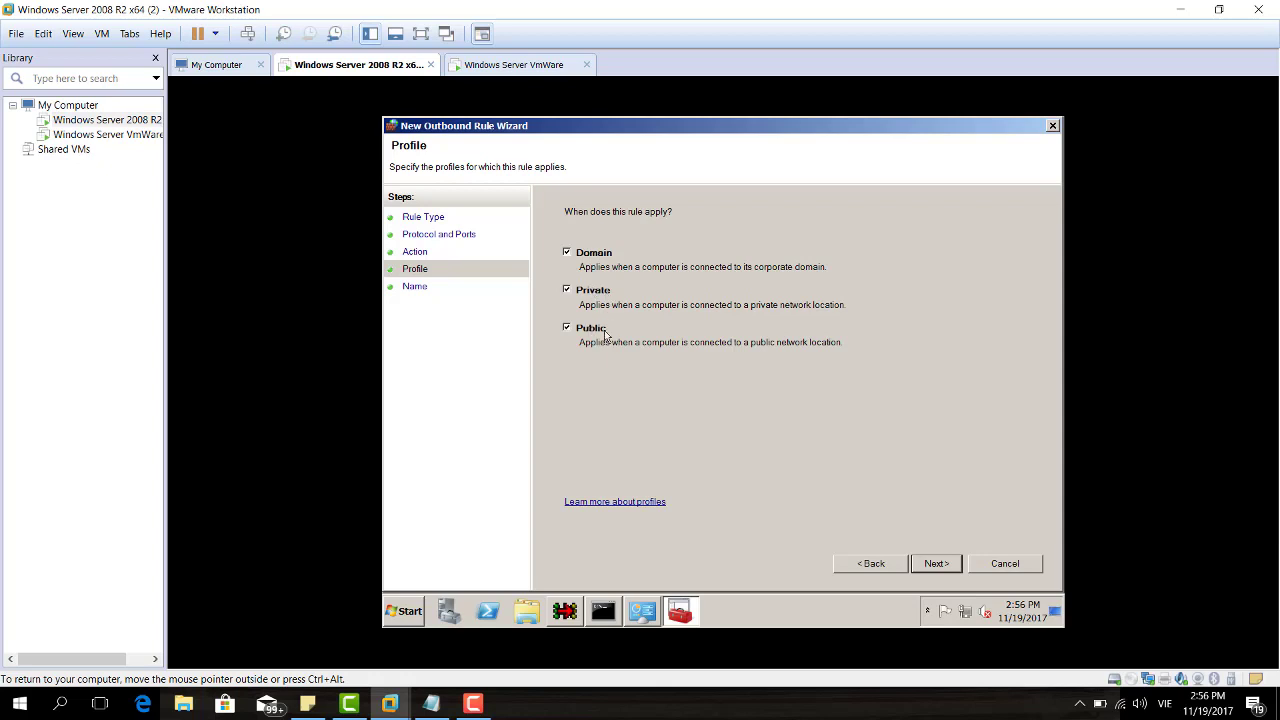
pyautogui.click(940, 563)
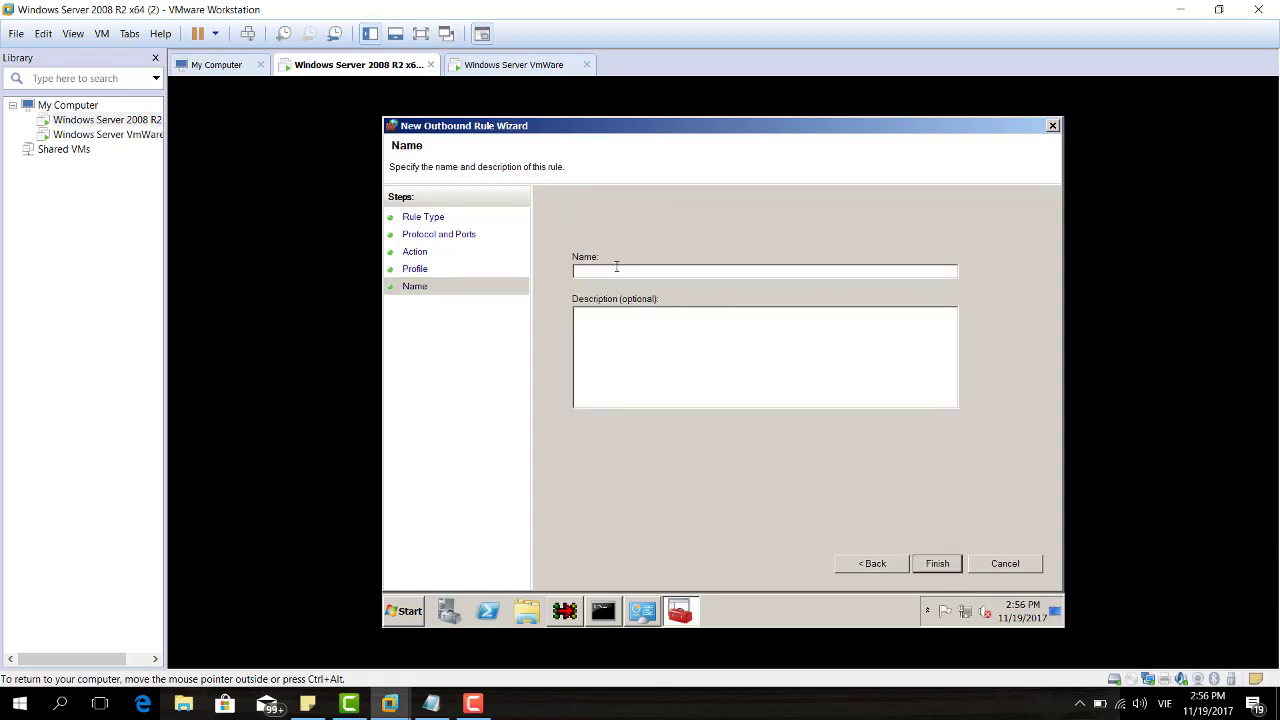
pyautogui.write('port 21 Blocked')
pyautogui.click(934, 563)
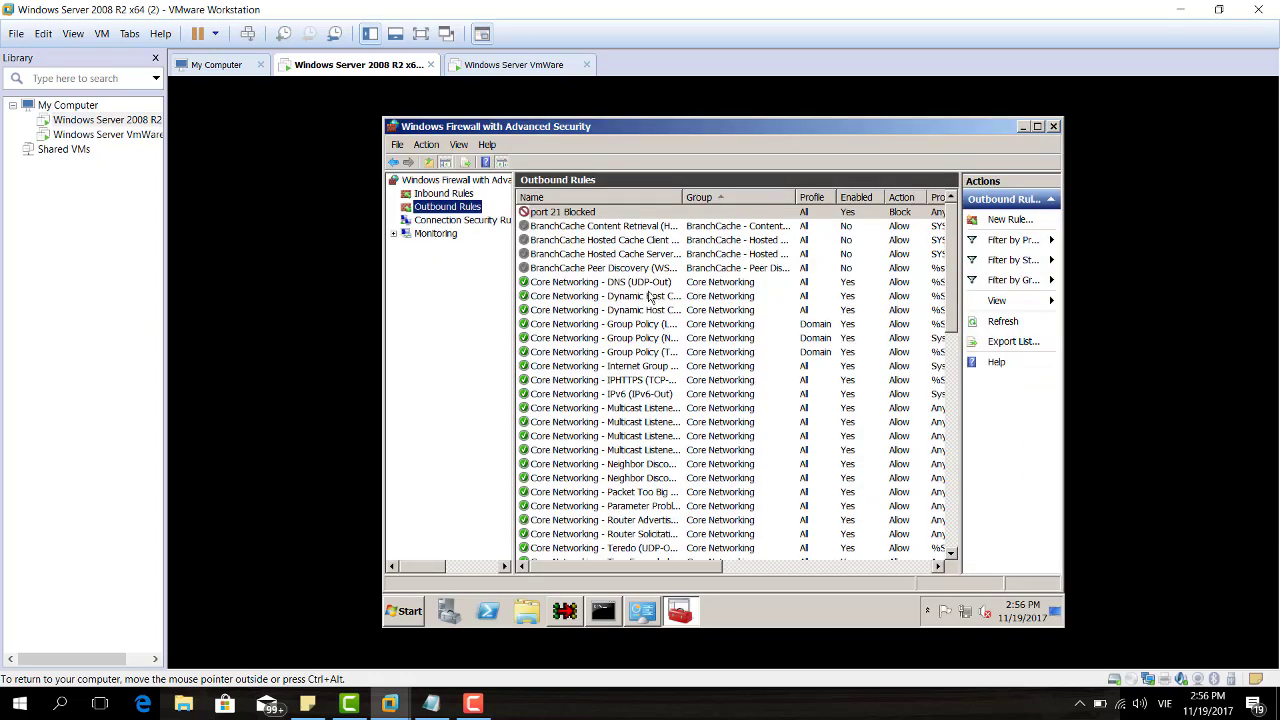
# Restrict the "port 21 Blocked" outbound rule to the specific remote port 21 in its properties.
pyautogui.rightClick(583, 212)
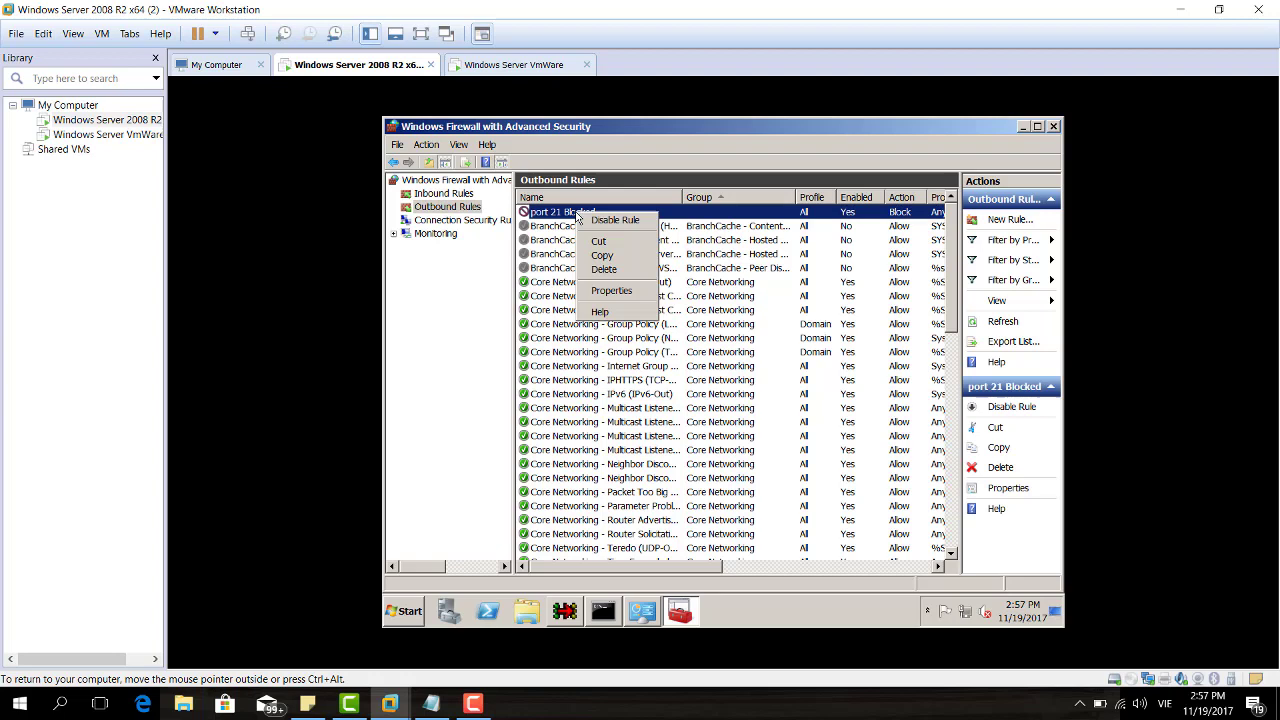
pyautogui.click(611, 290)
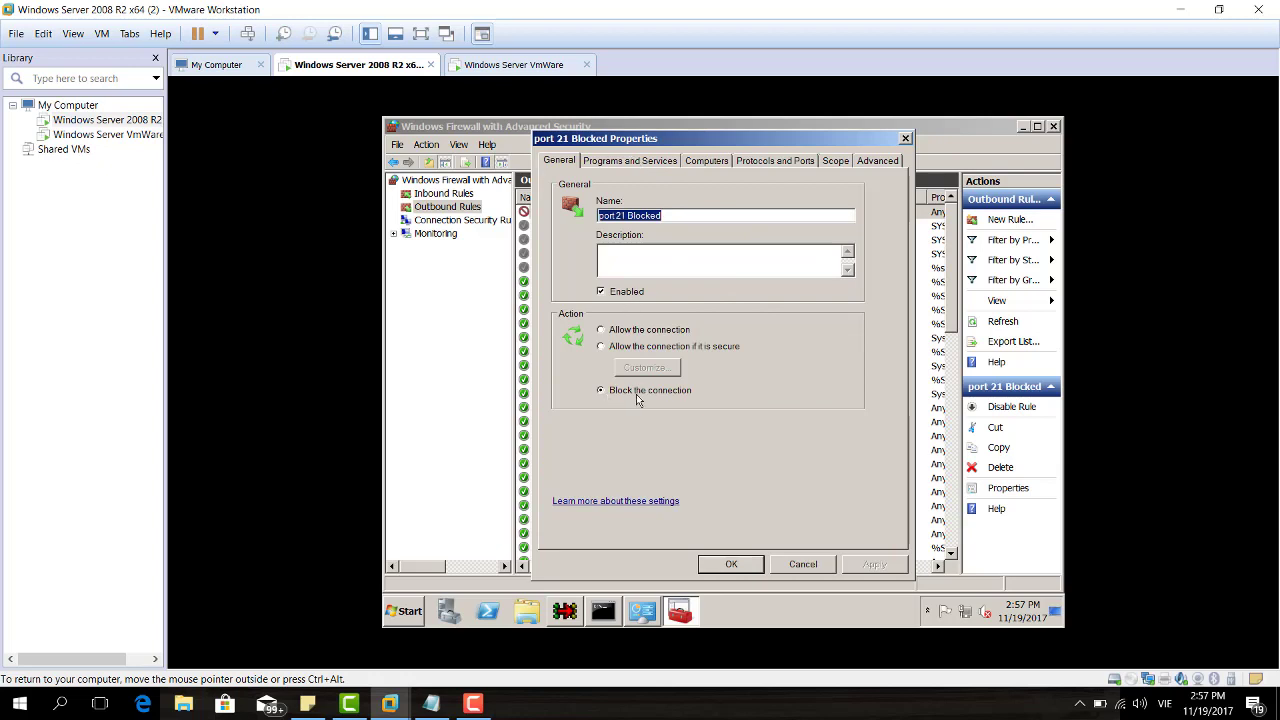
pyautogui.click(765, 161)
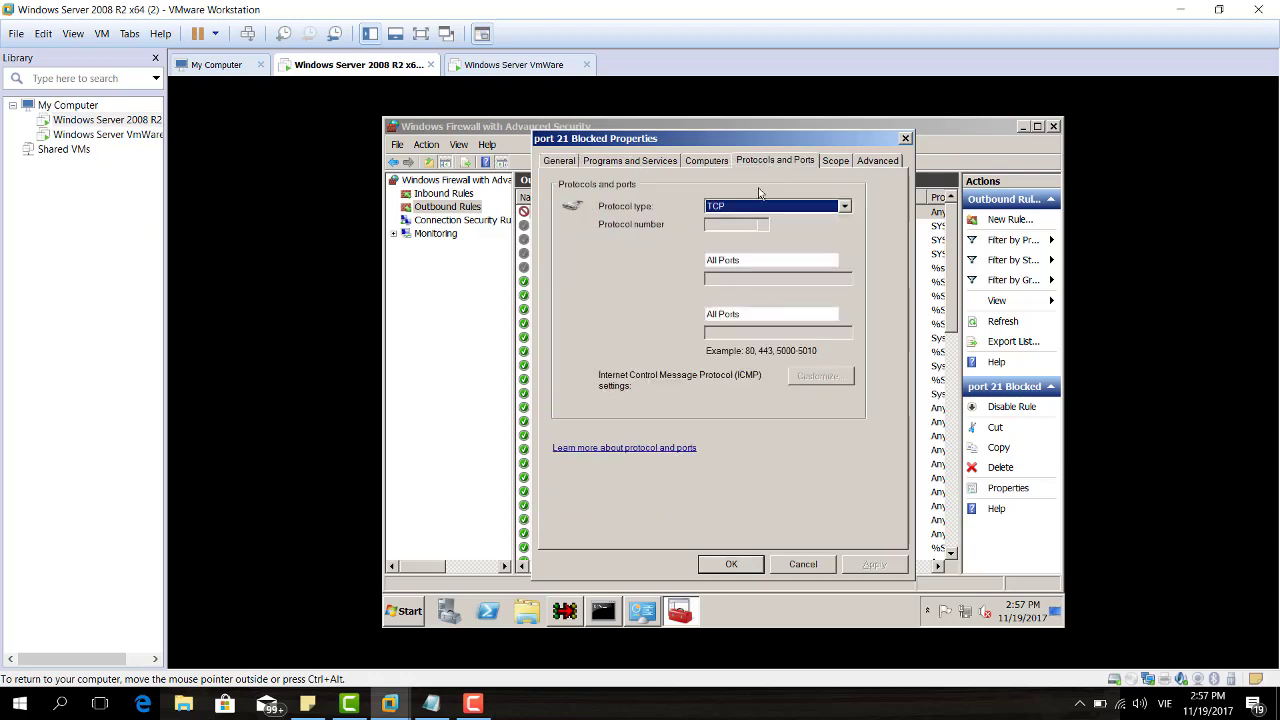
pyautogui.click(748, 314)
pyautogui.click(740, 339)
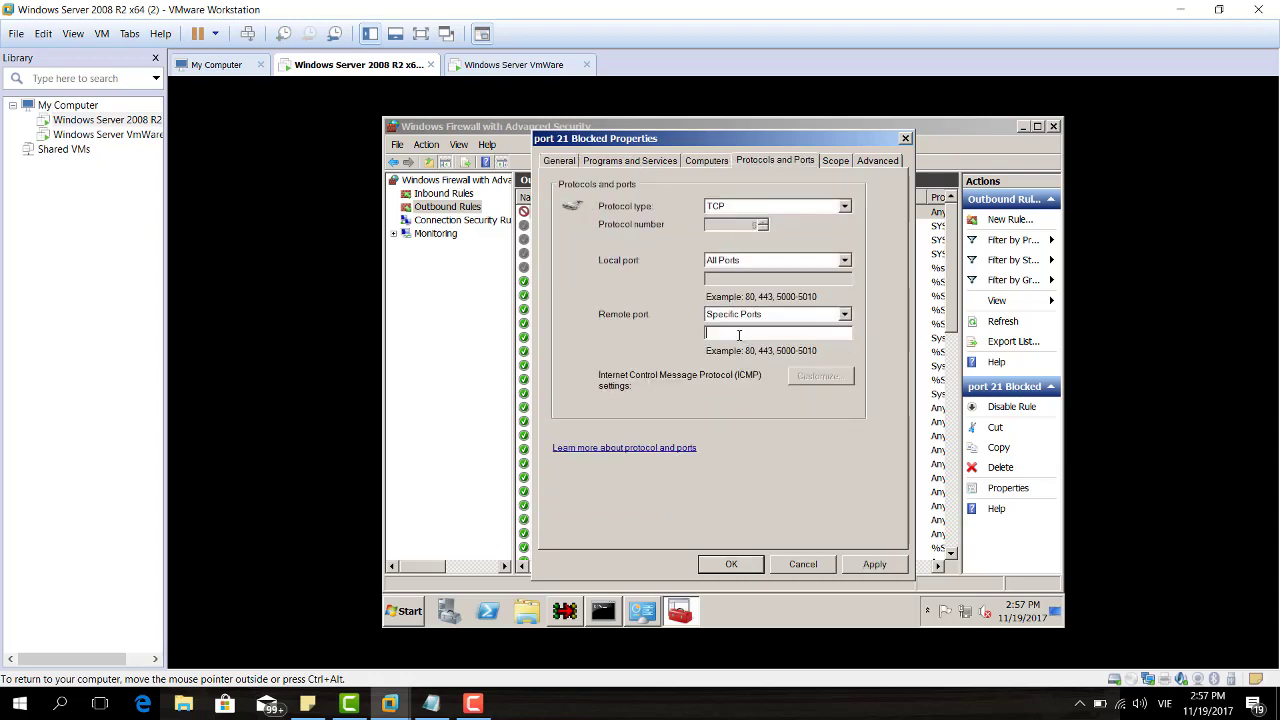
pyautogui.click(735, 332)
pyautogui.write('21')
# Review the rule's general, computer, protocol and port settings, and save the modified rule.
pyautogui.click(652, 162)
pyautogui.click(692, 163)
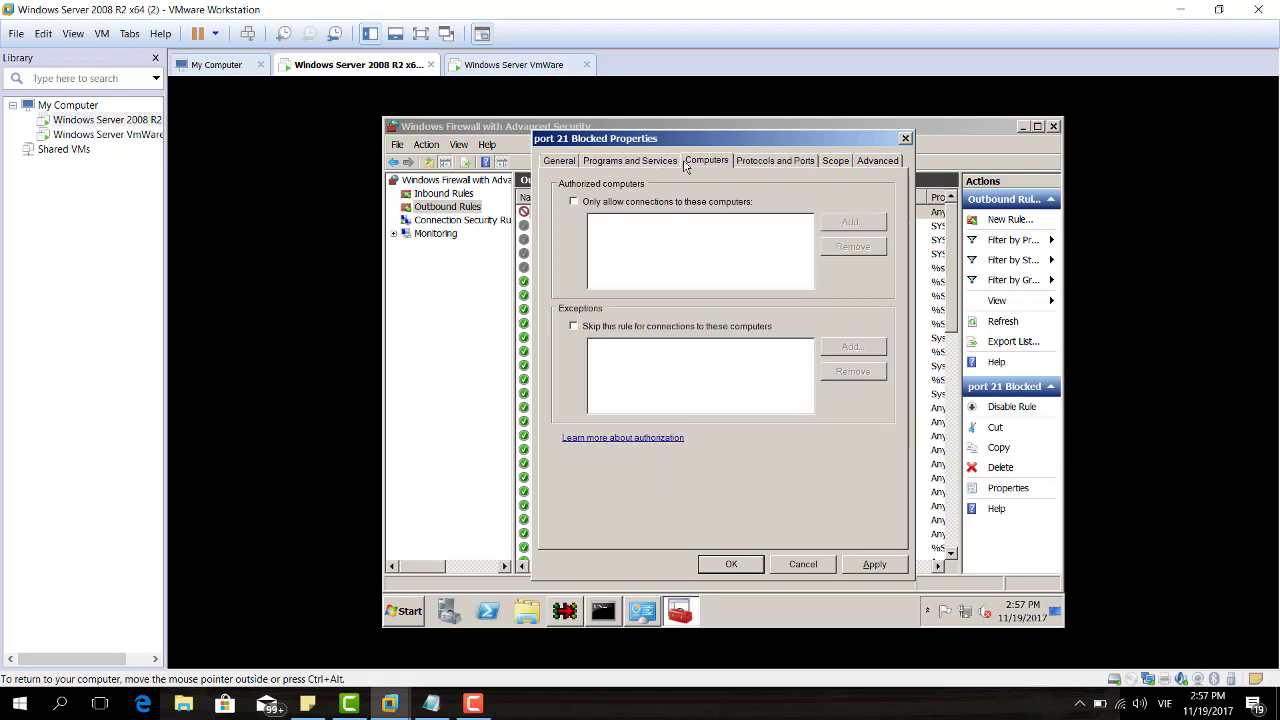
pyautogui.click(777, 162)
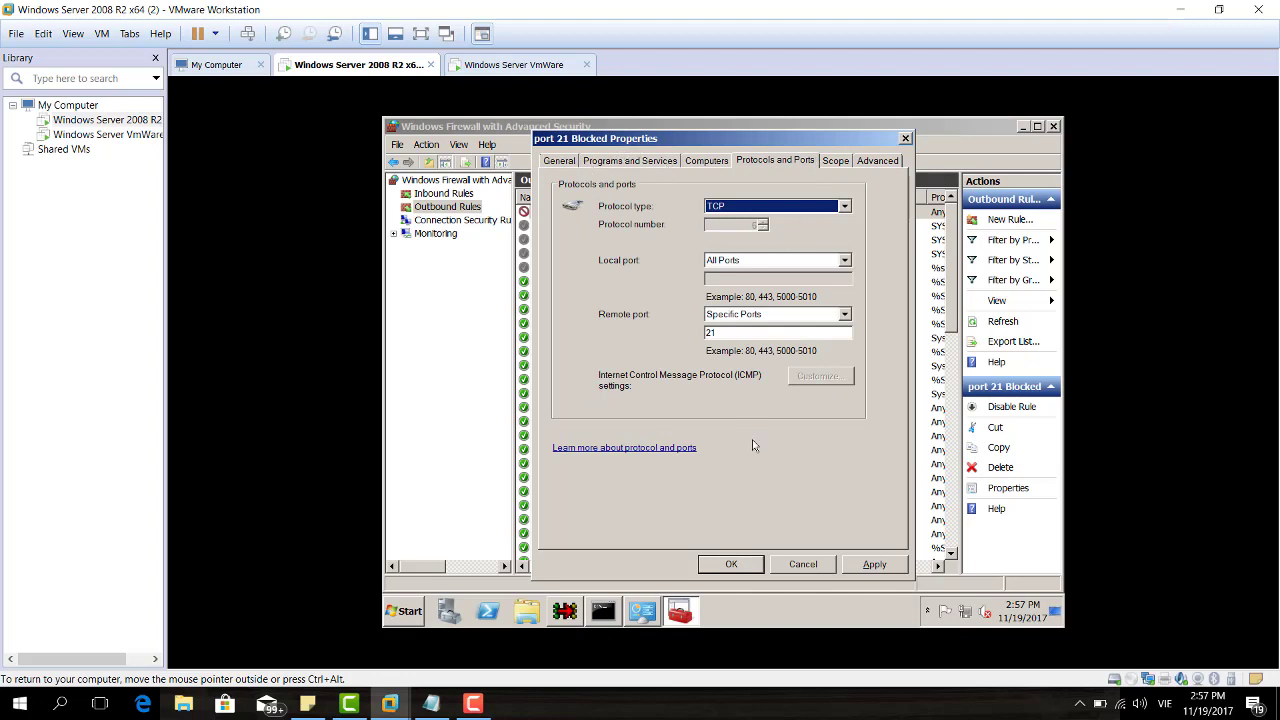
pyautogui.click(613, 163)
pyautogui.click(567, 164)
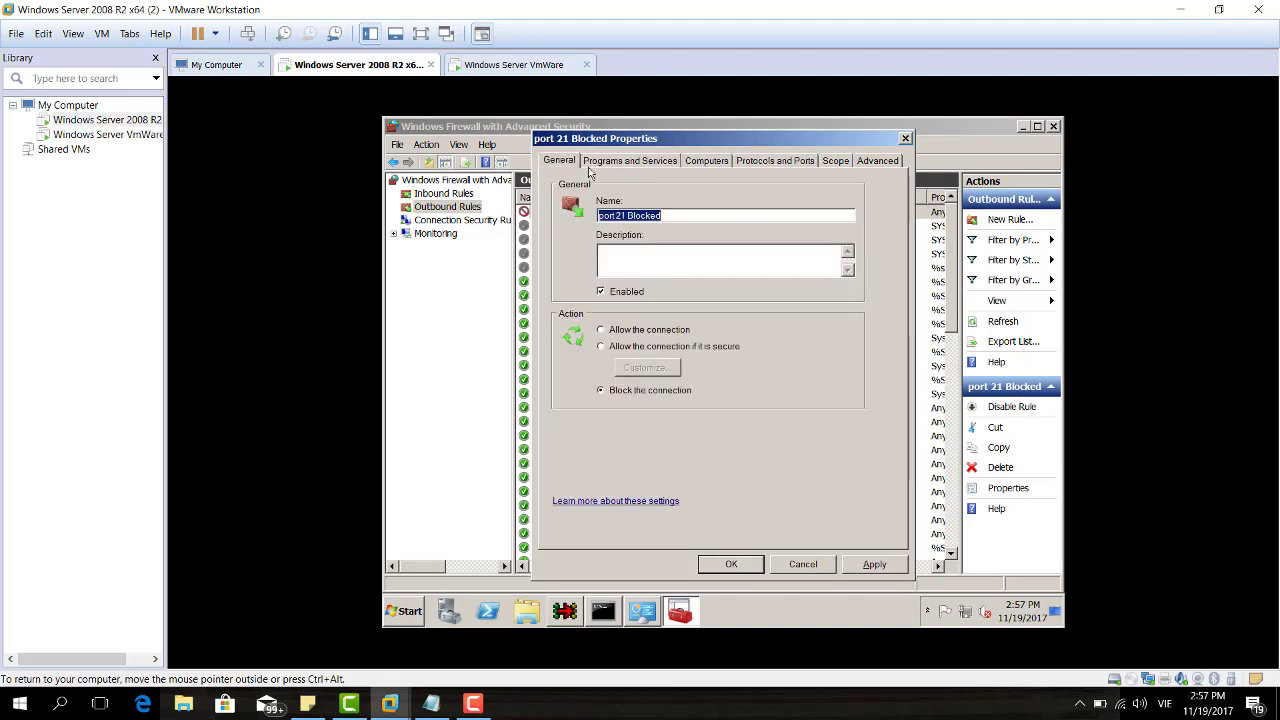
pyautogui.click(768, 162)
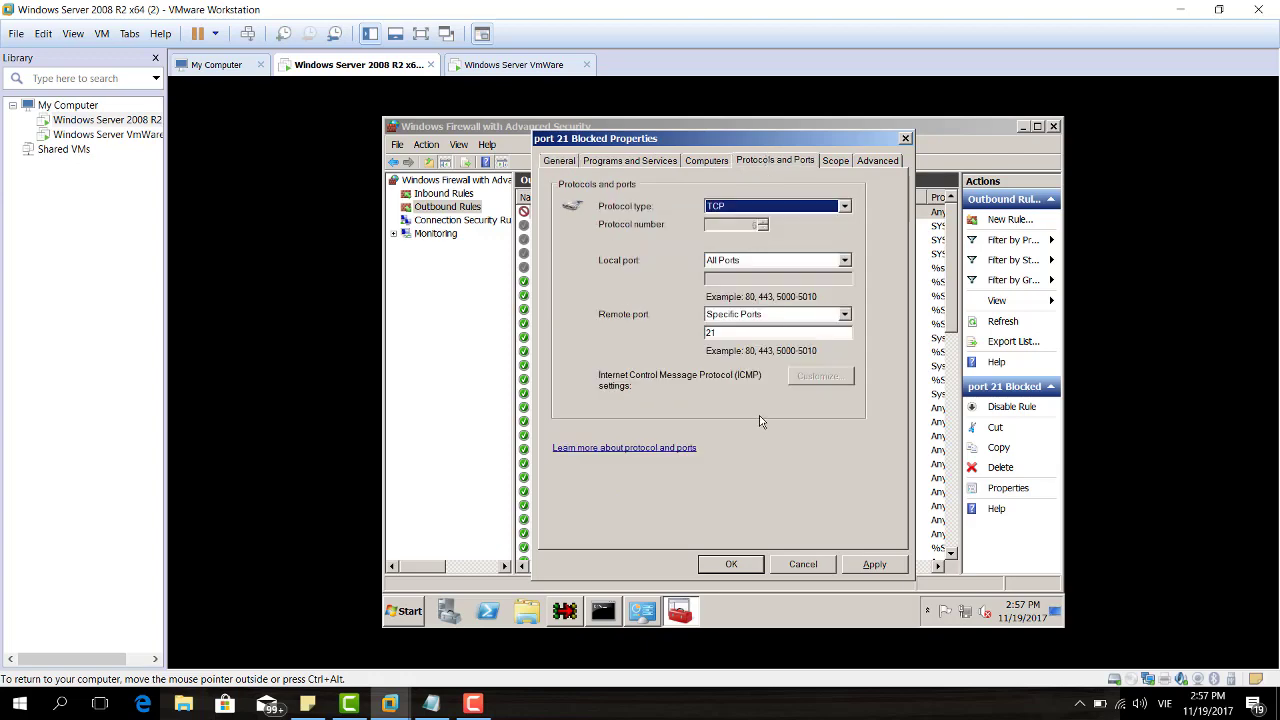
pyautogui.click(731, 564)
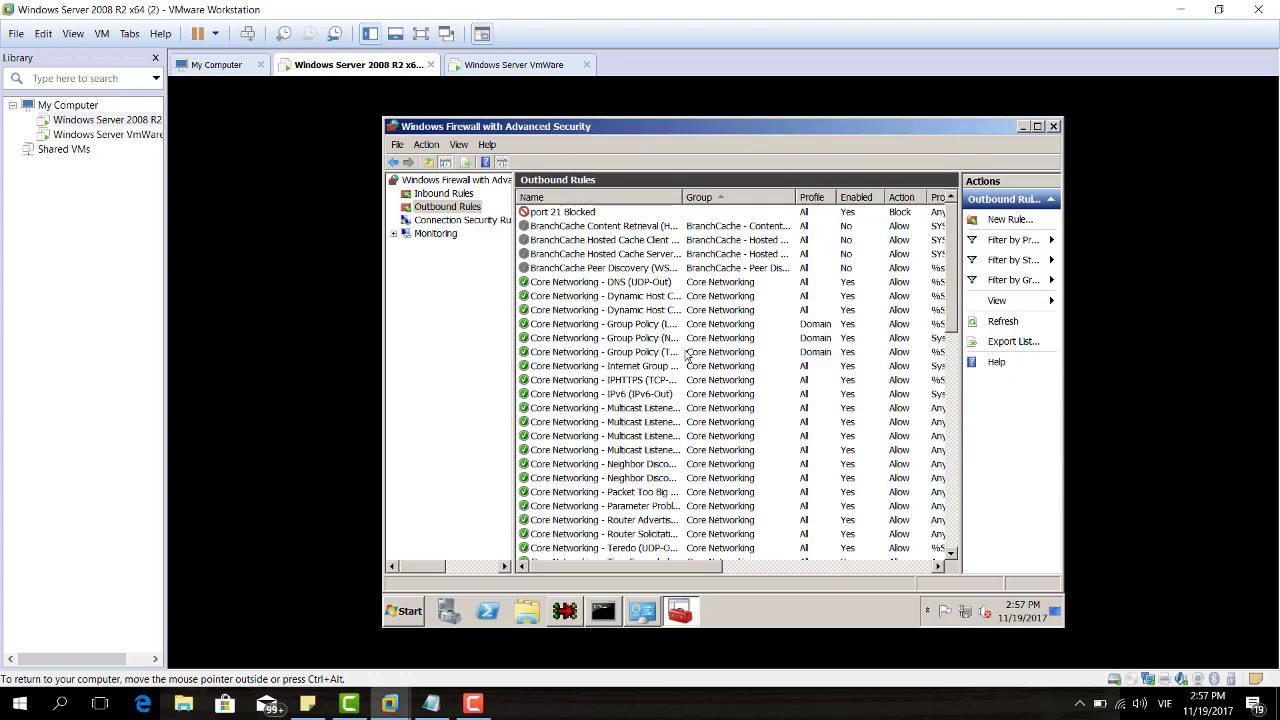
pyautogui.click(590, 214)
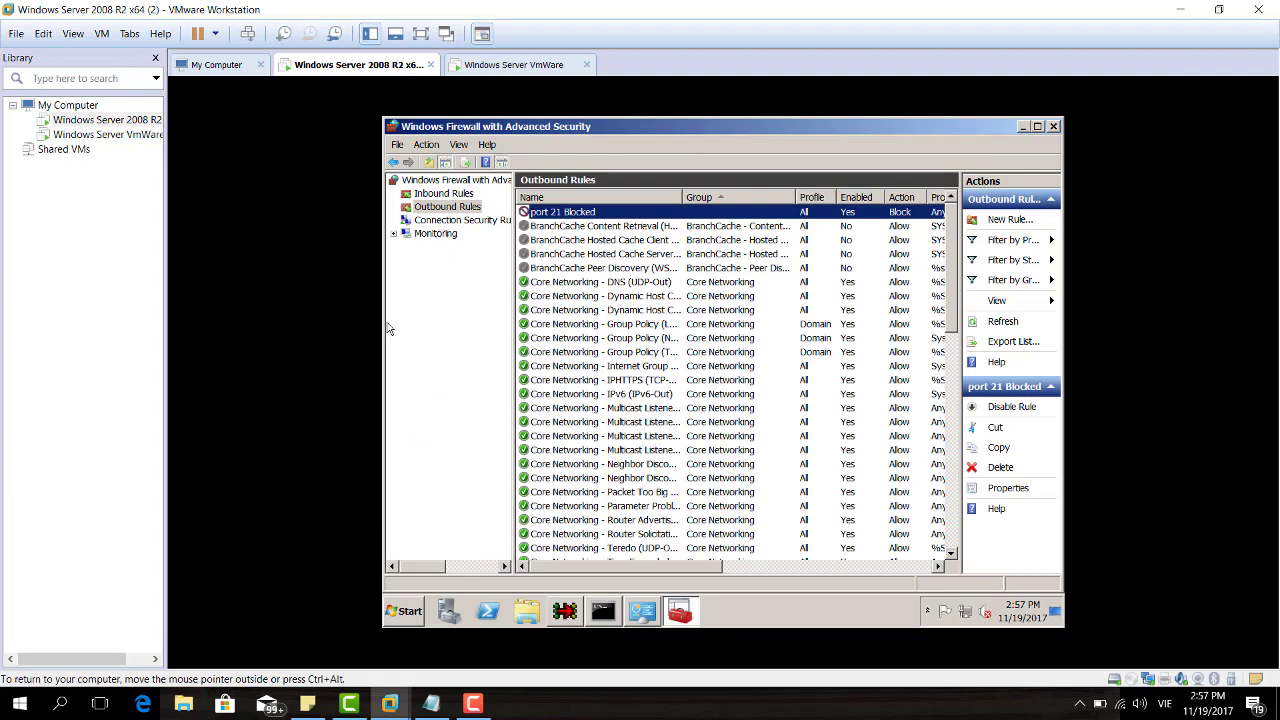
# Try to connect to ftp.certifiedhacker.com with the ftp command in Command Prompt.
pyautogui.click(602, 611)
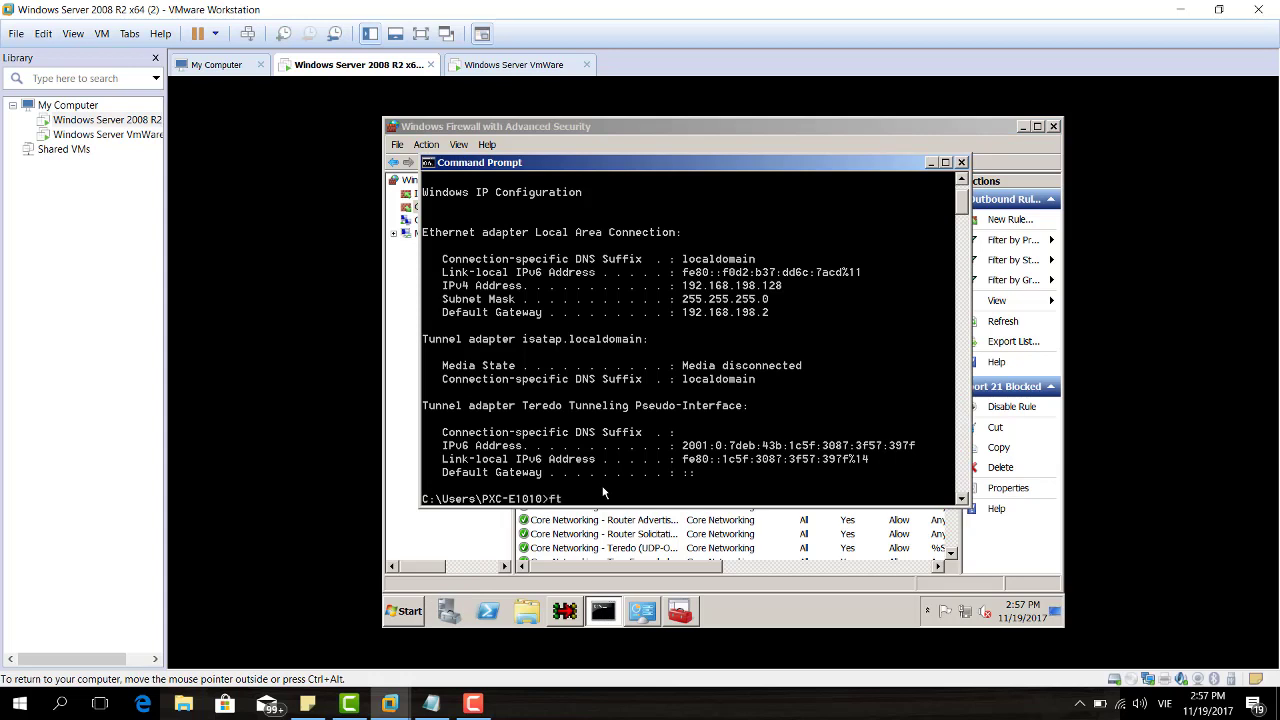
pyautogui.write('ftp f')
pyautogui.write('tp.certifiedhacker.com')
pyautogui.press('Return')
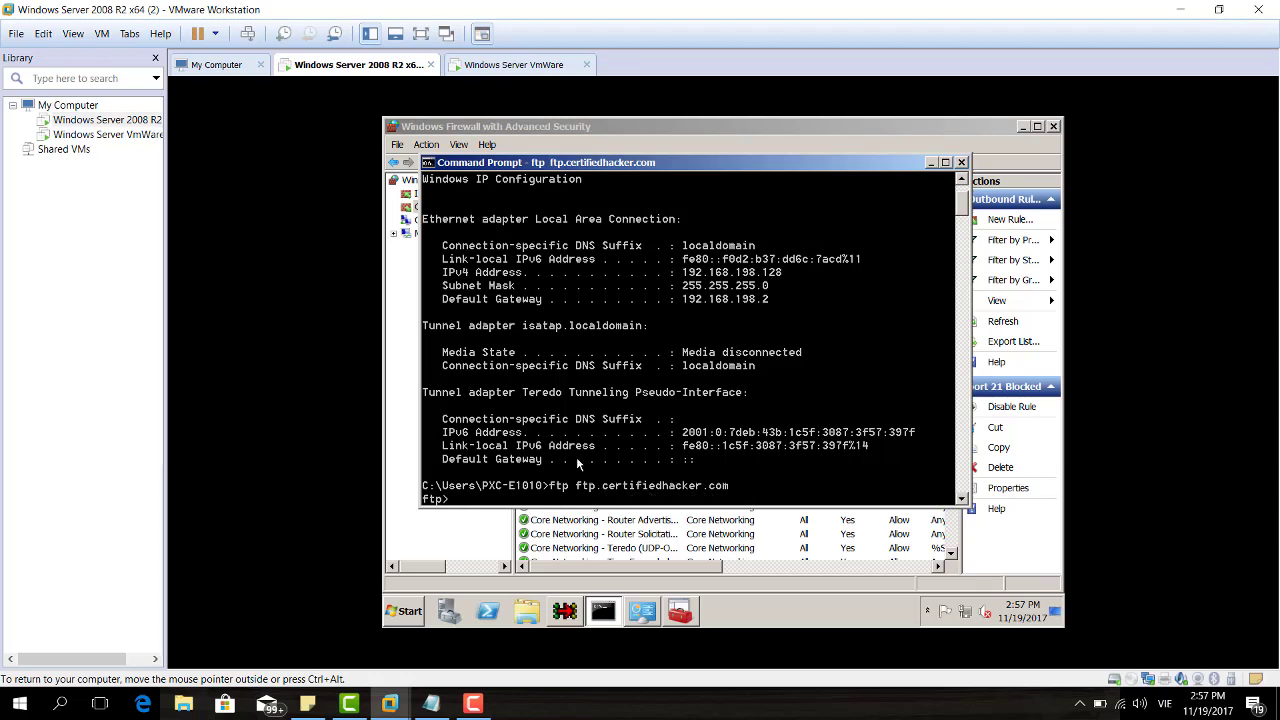
pyautogui.scroll(-3, 579, 450)
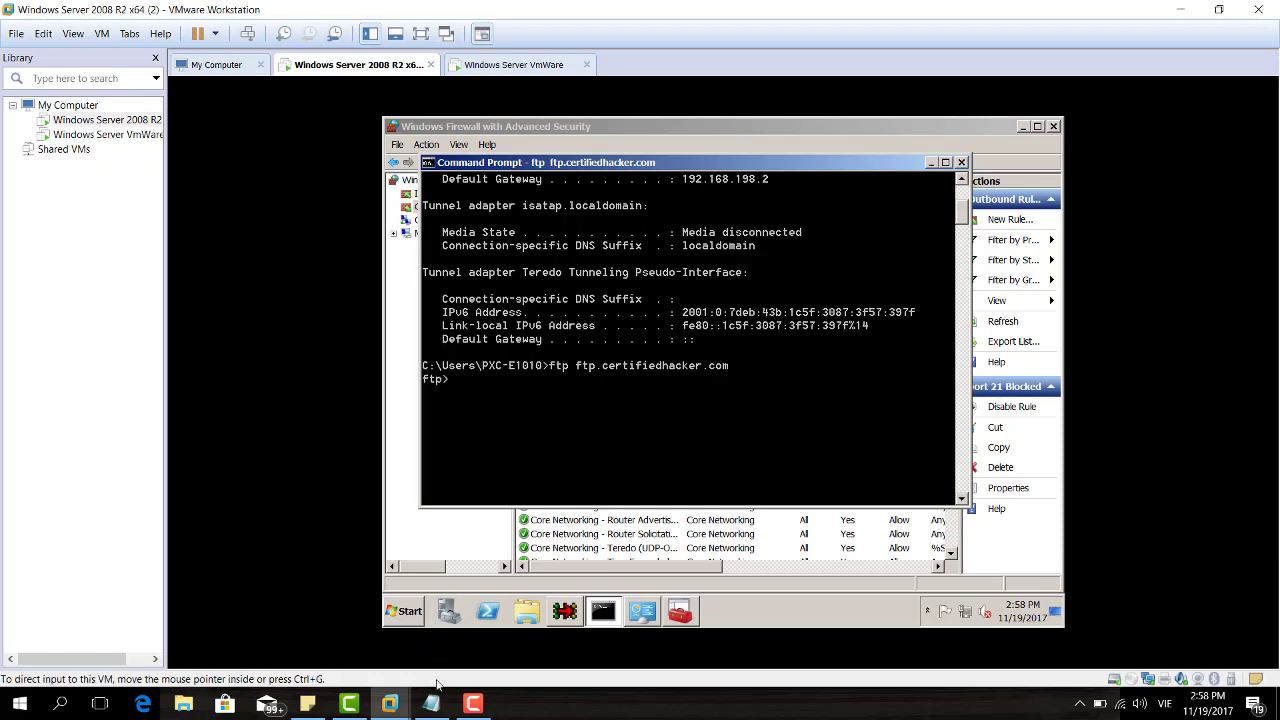
# Switch to the Windows Server VmWare machine and run ftp 127.0.0.1 in a Command Prompt.
pyautogui.moveTo(389, 703)
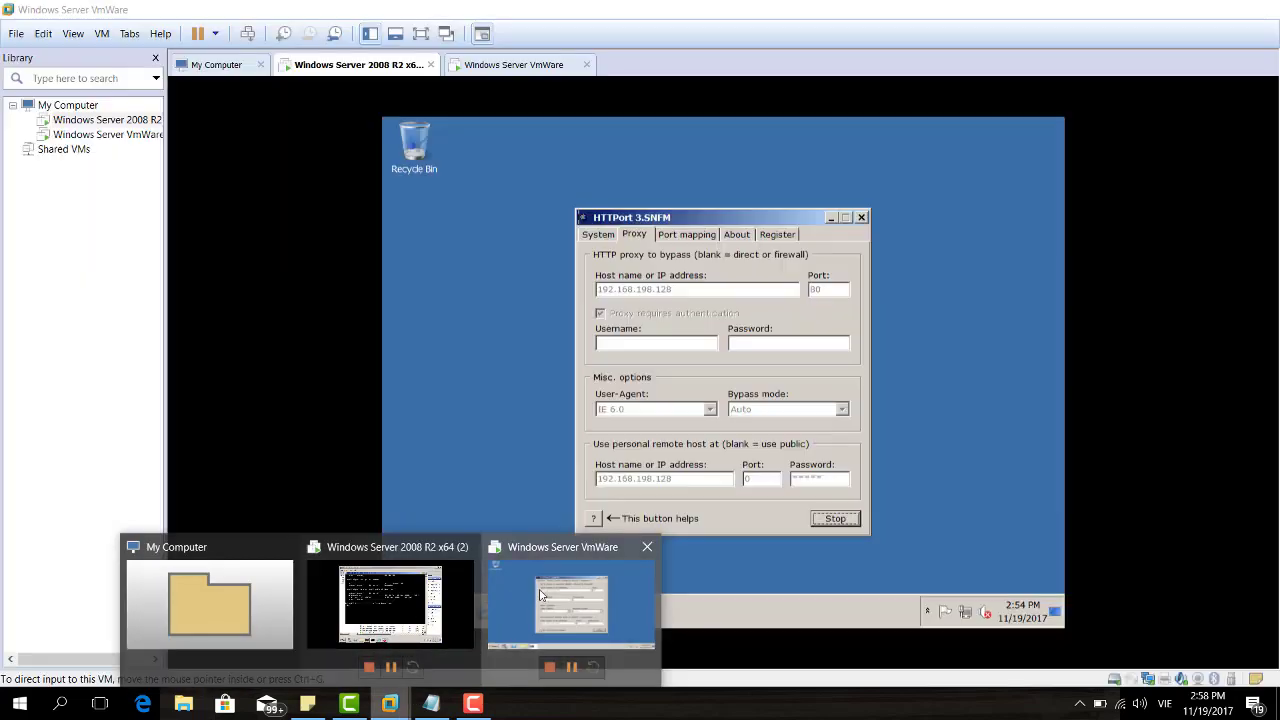
pyautogui.click(517, 590)
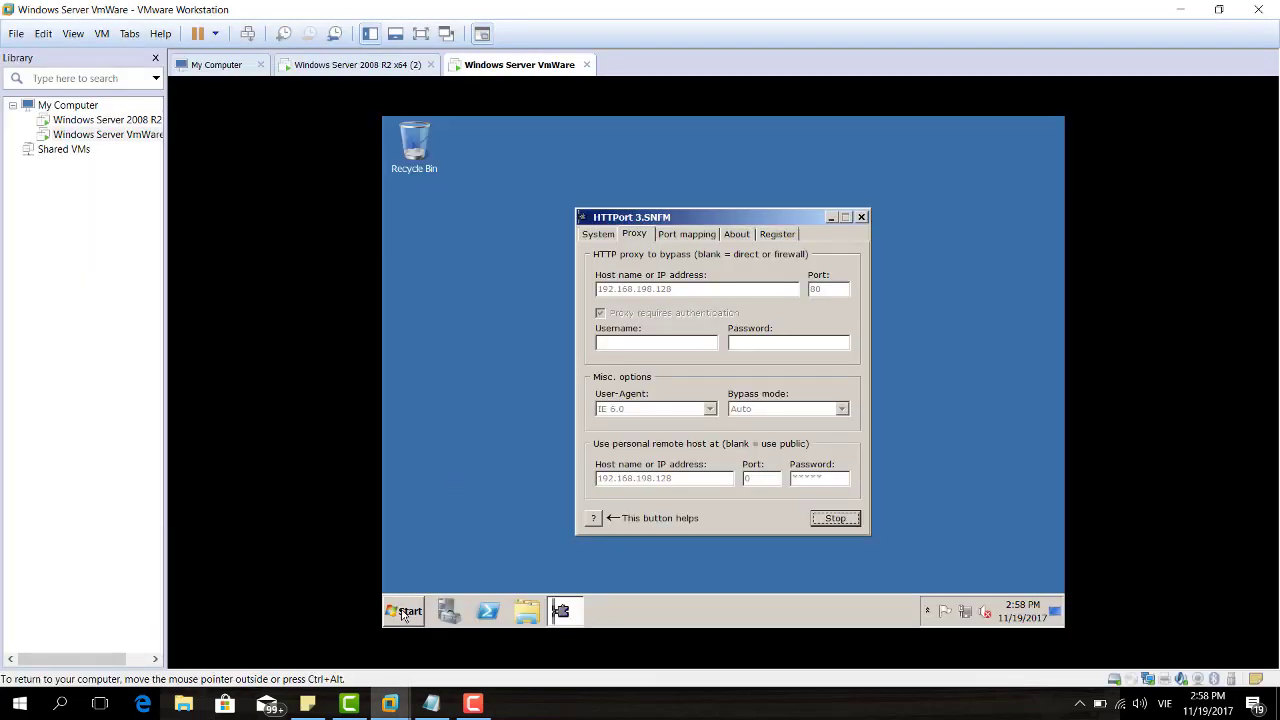
pyautogui.click(404, 612)
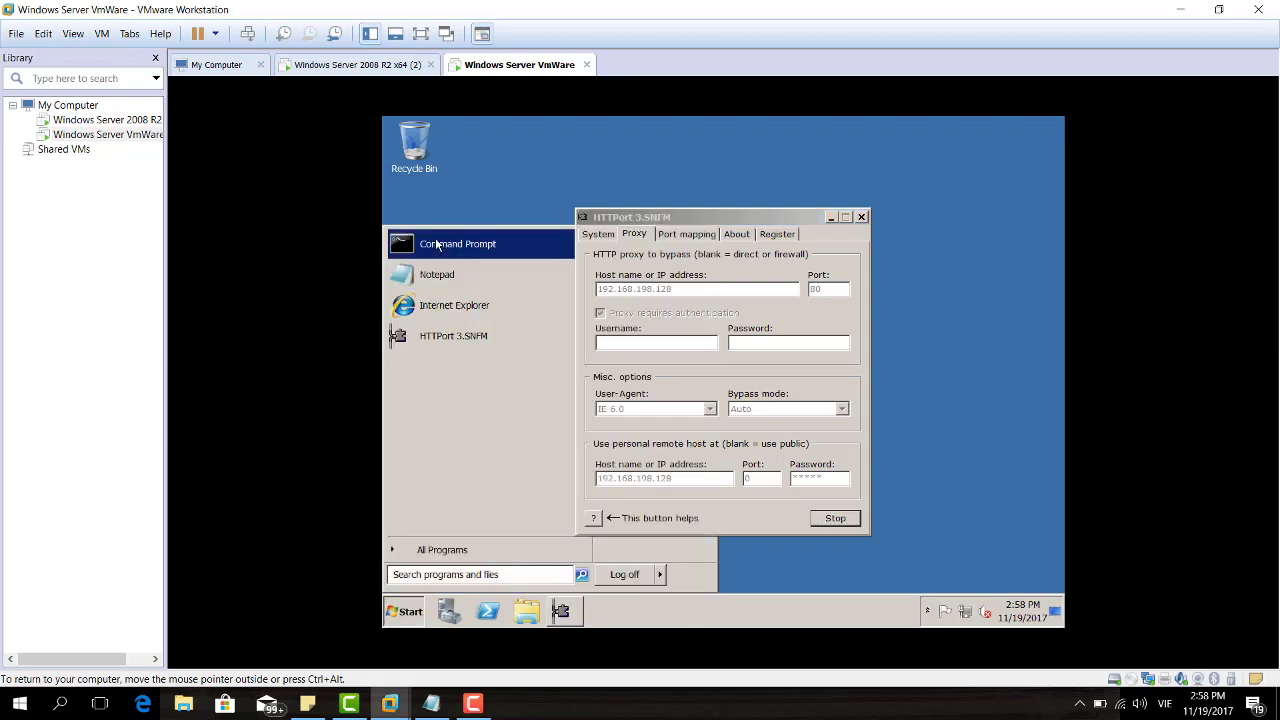
pyautogui.click(630, 160)
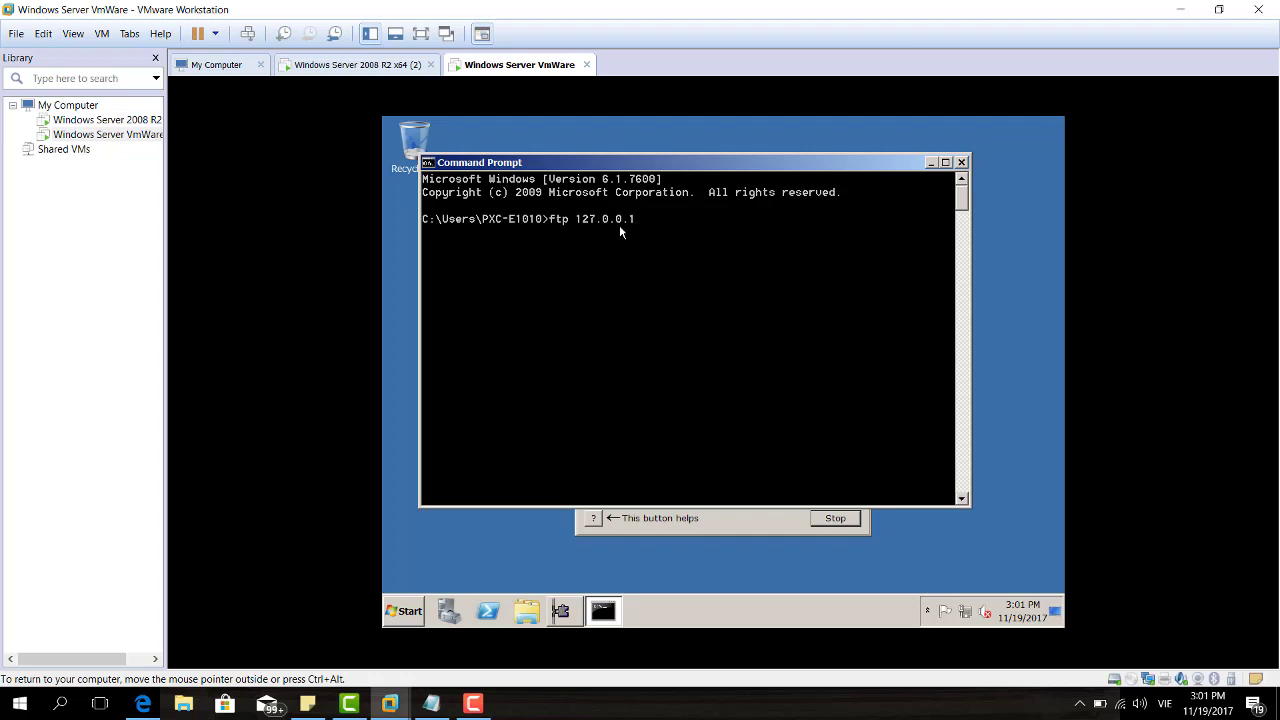
pyautogui.press('Return')
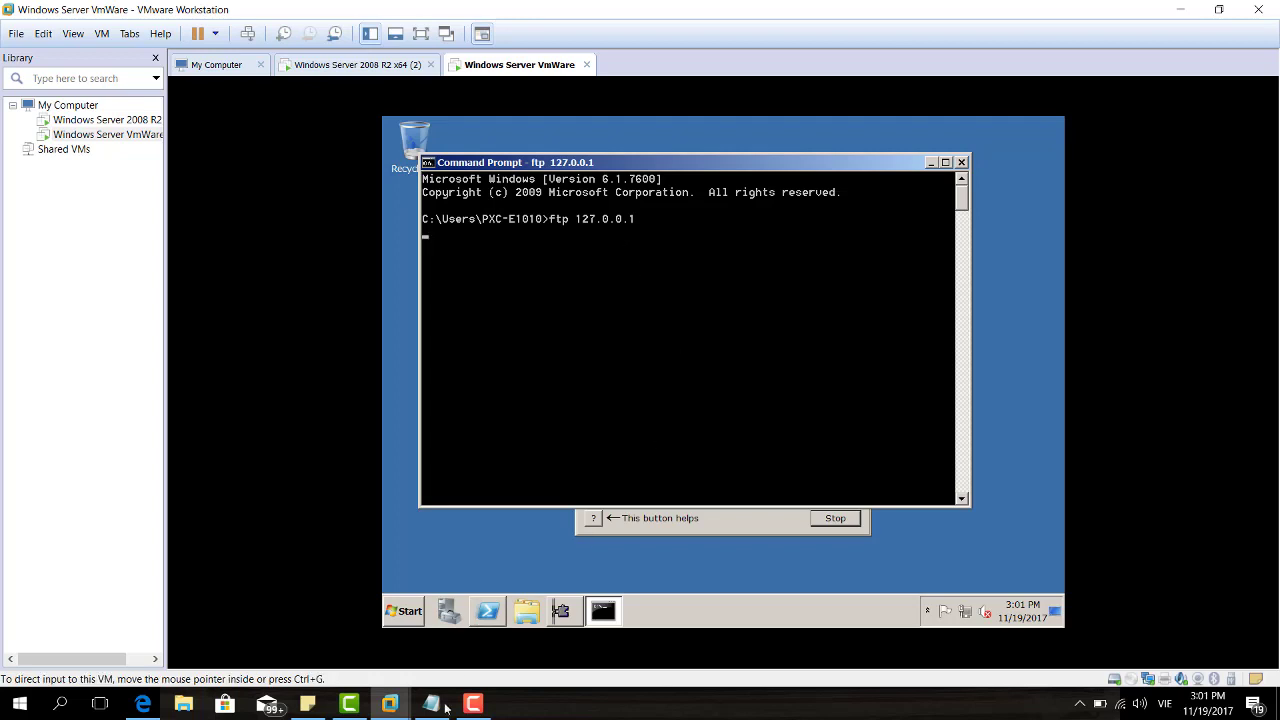
# Bring up HTTPort 3.SNFM and check its error log for the tunnel connection.
pyautogui.moveTo(477, 712)
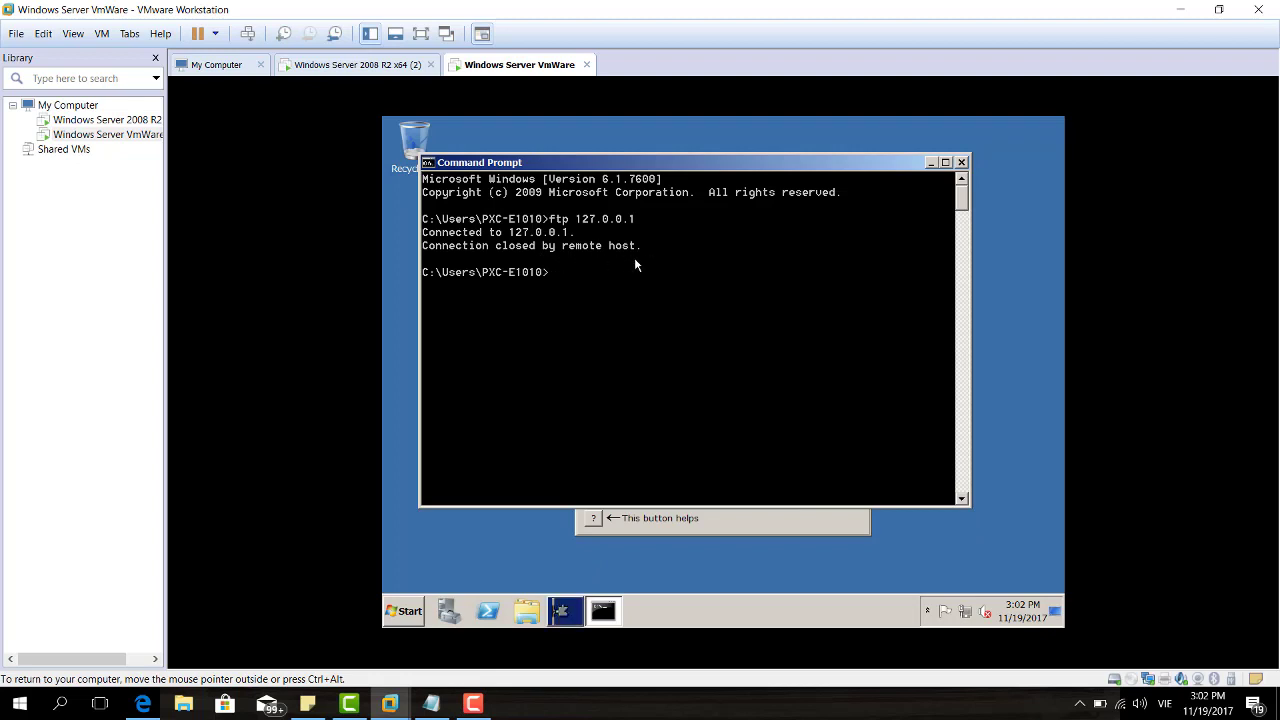
pyautogui.click(564, 614)
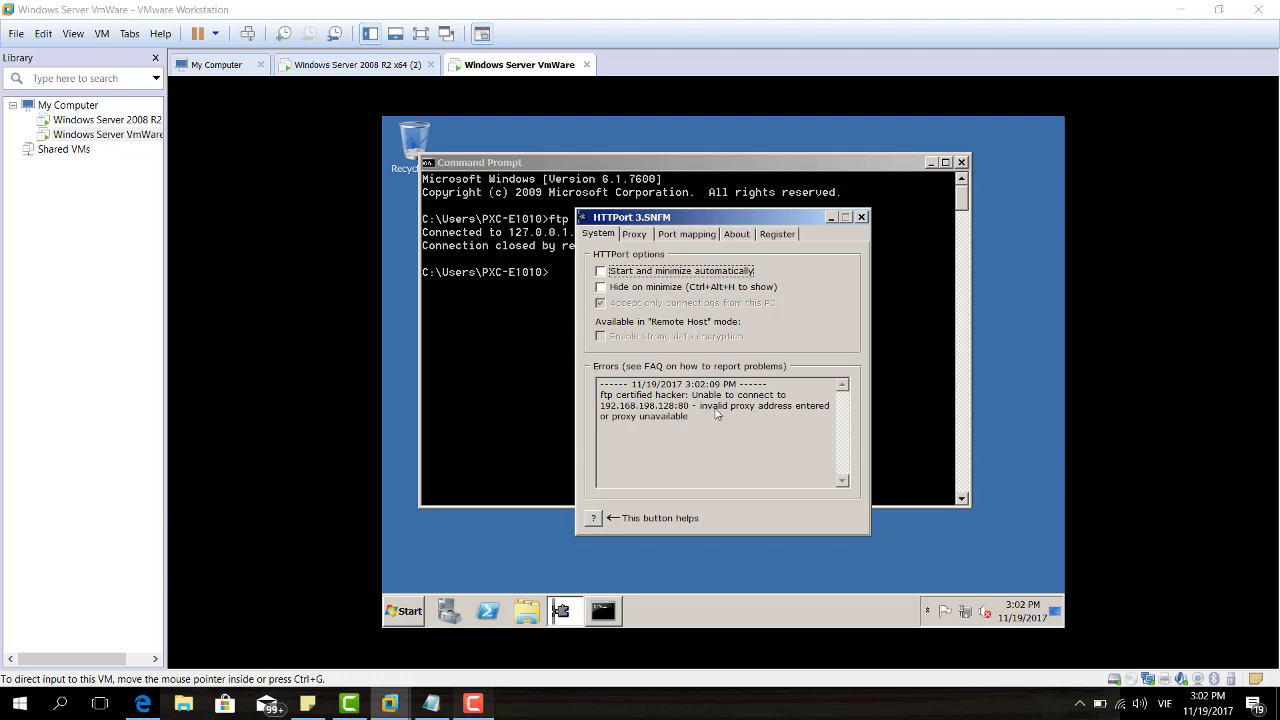